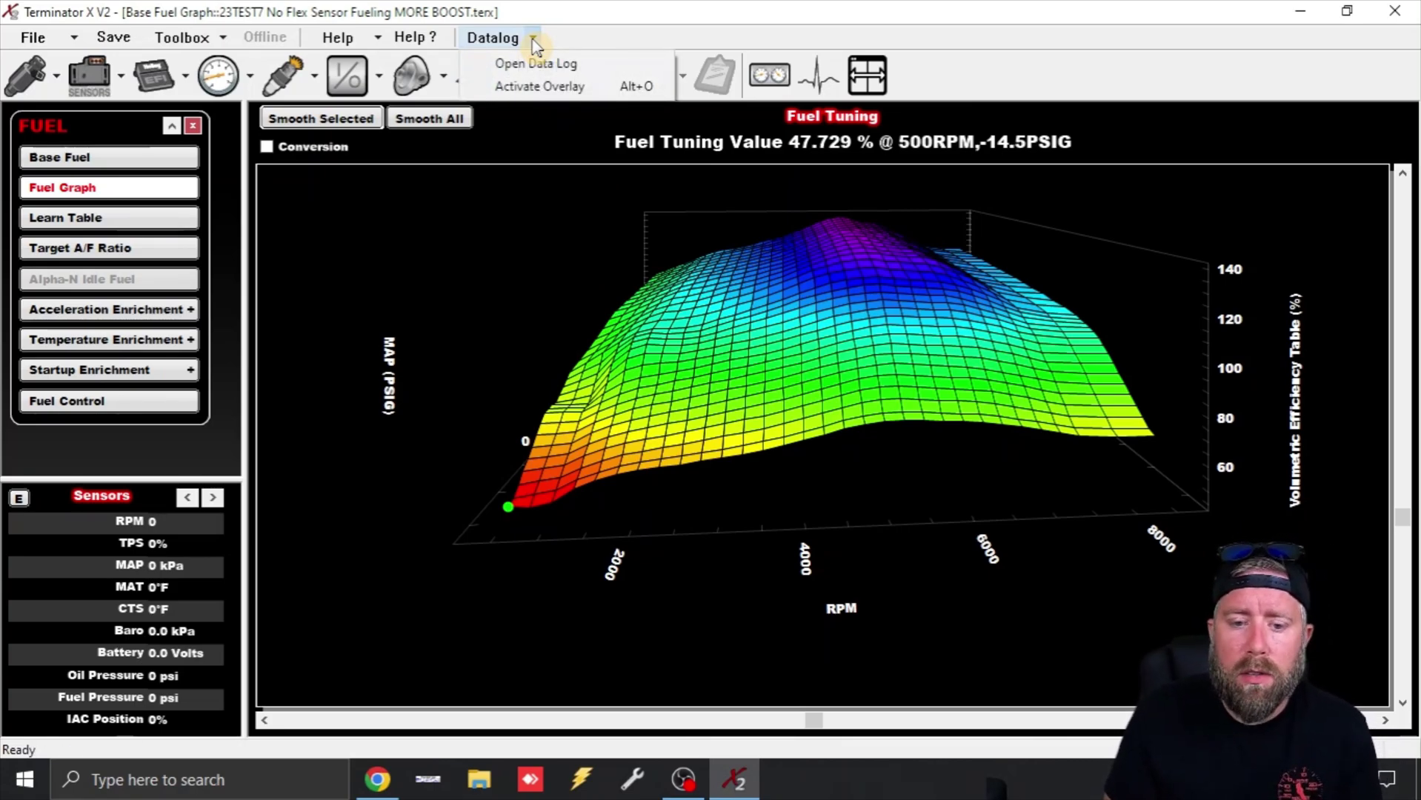
Step: Choose Datalog > Open Data Log to browse the .dl log files in Downloads
click(535, 64)
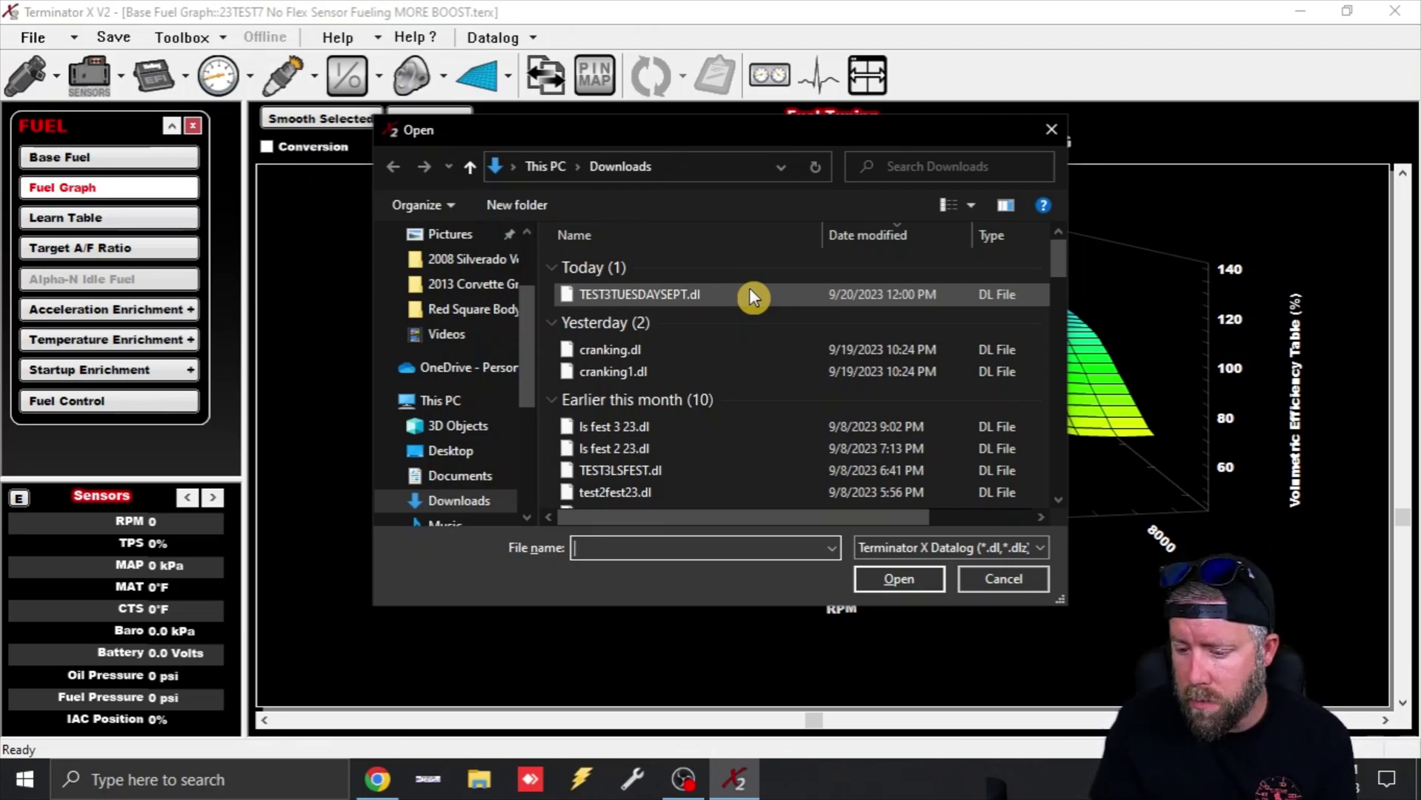
Step: Load TEST3TUESDAYSEPT.dl and display it with the Drag Race channel view
double_click(750, 290)
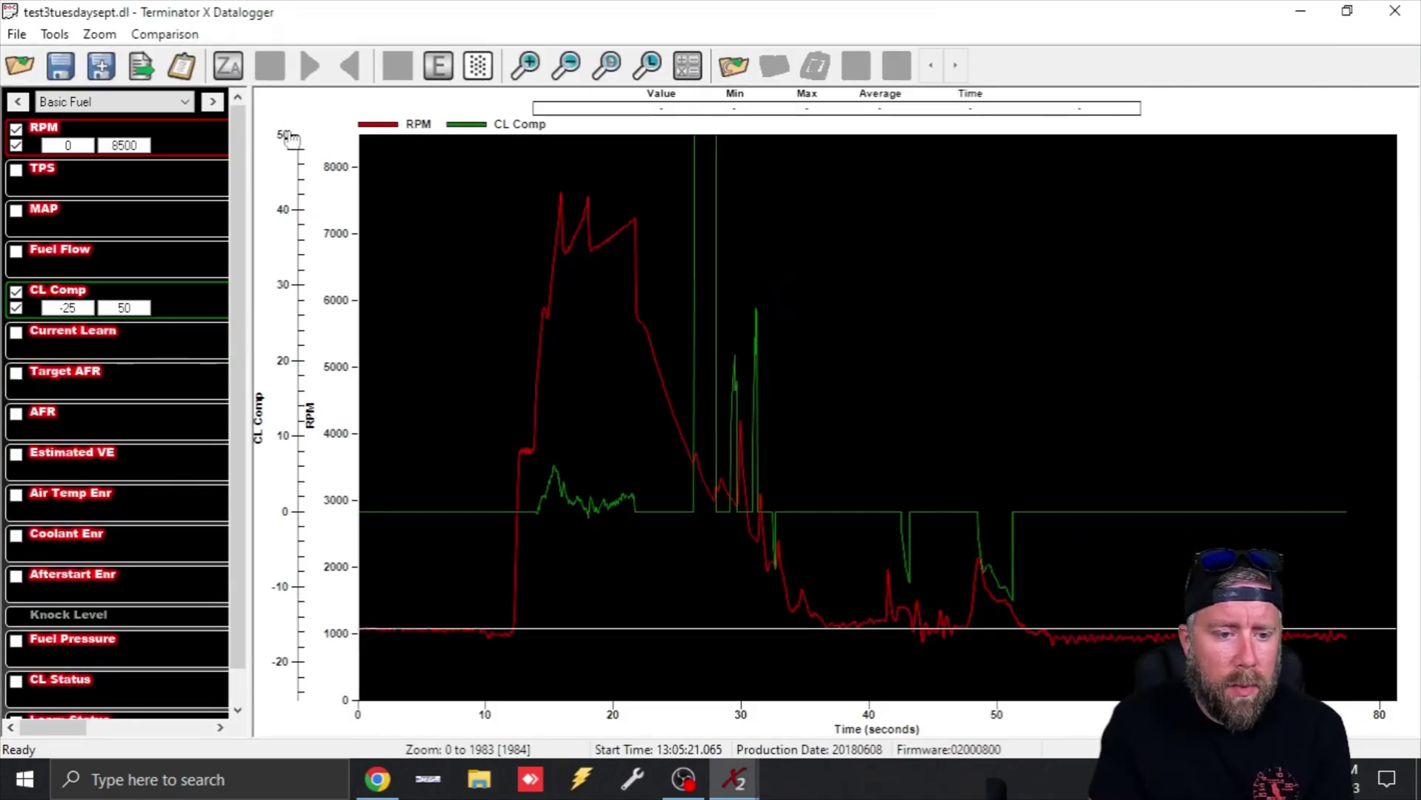
click(182, 102)
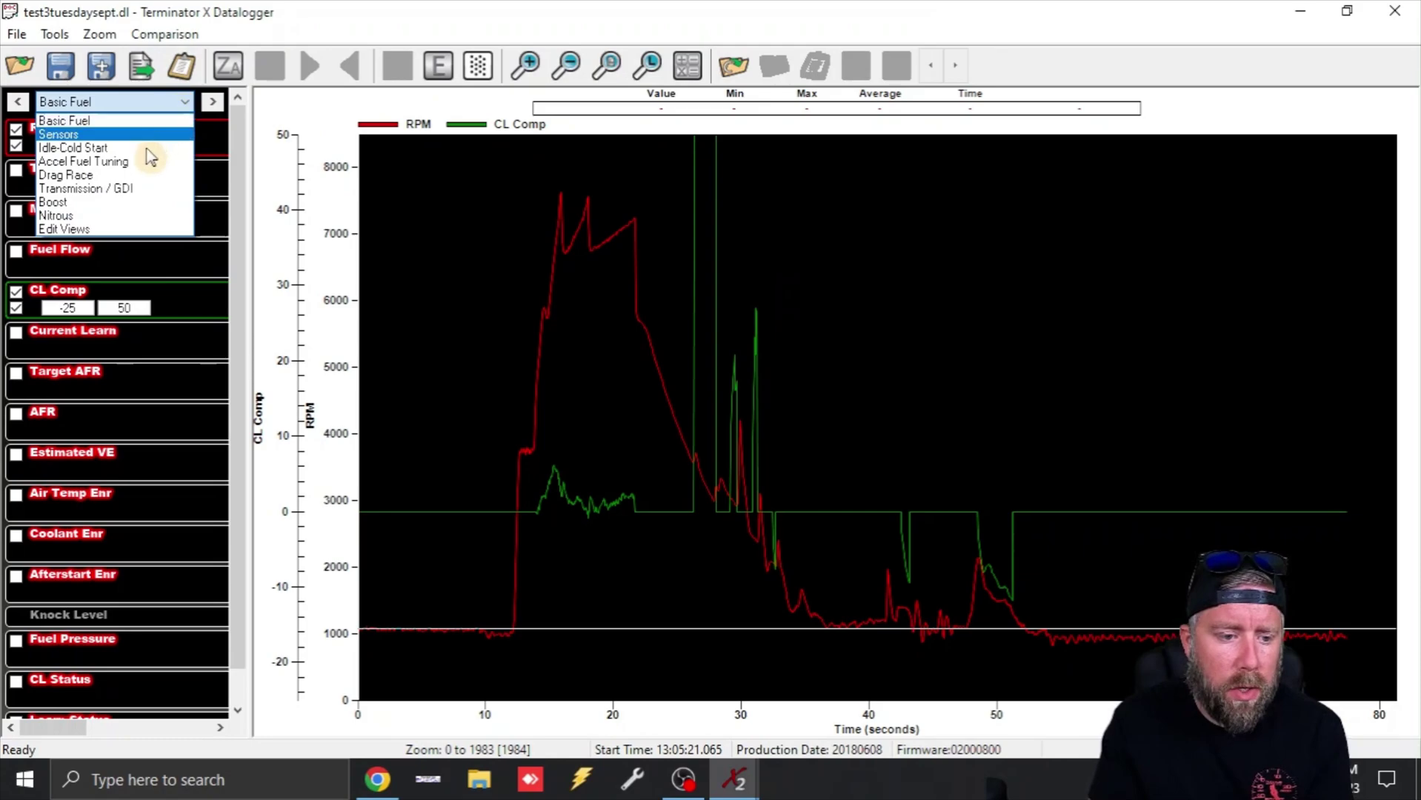
click(135, 175)
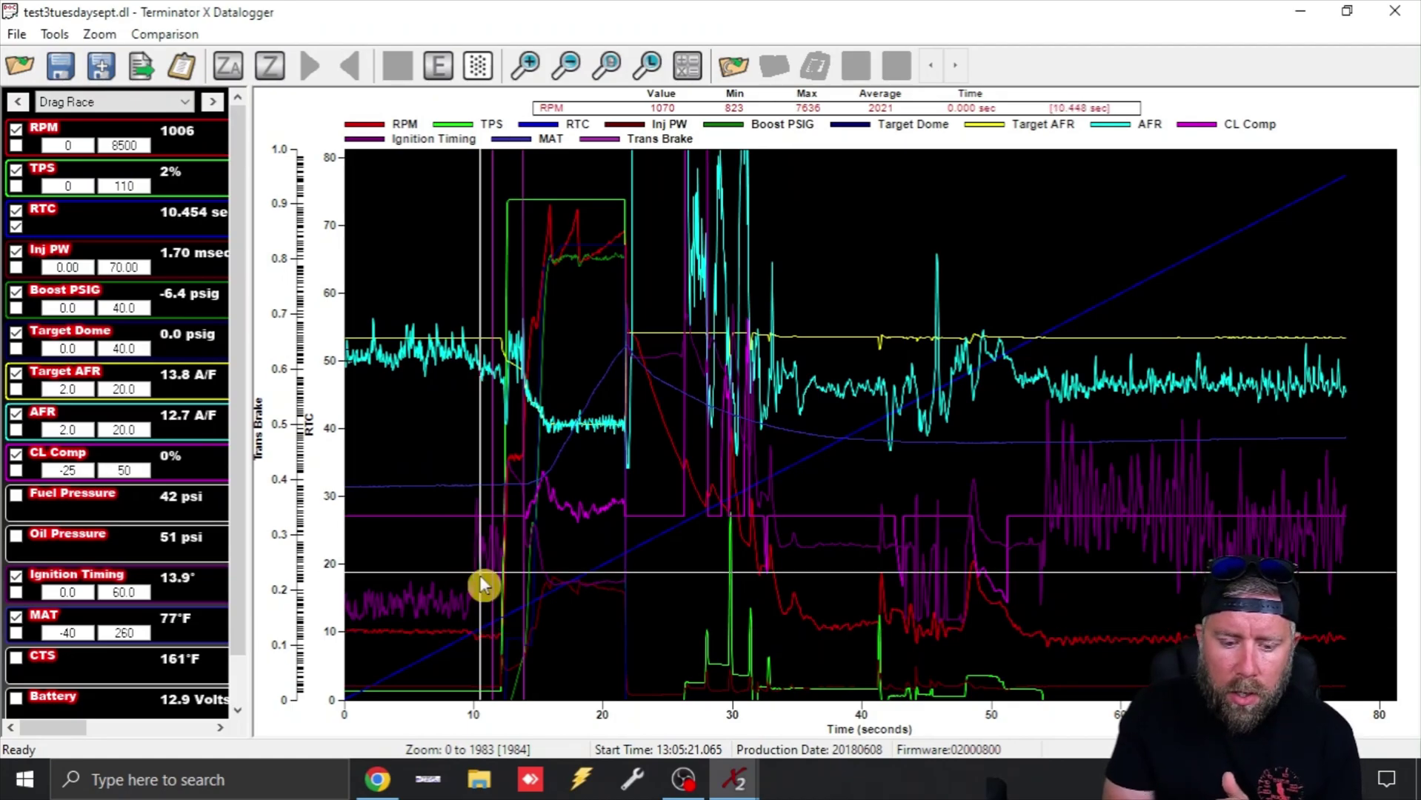
Step: Zoom the chart to roughly 10–23 s and set the cursor at 13.826 s
drag(480, 576, 648, 583)
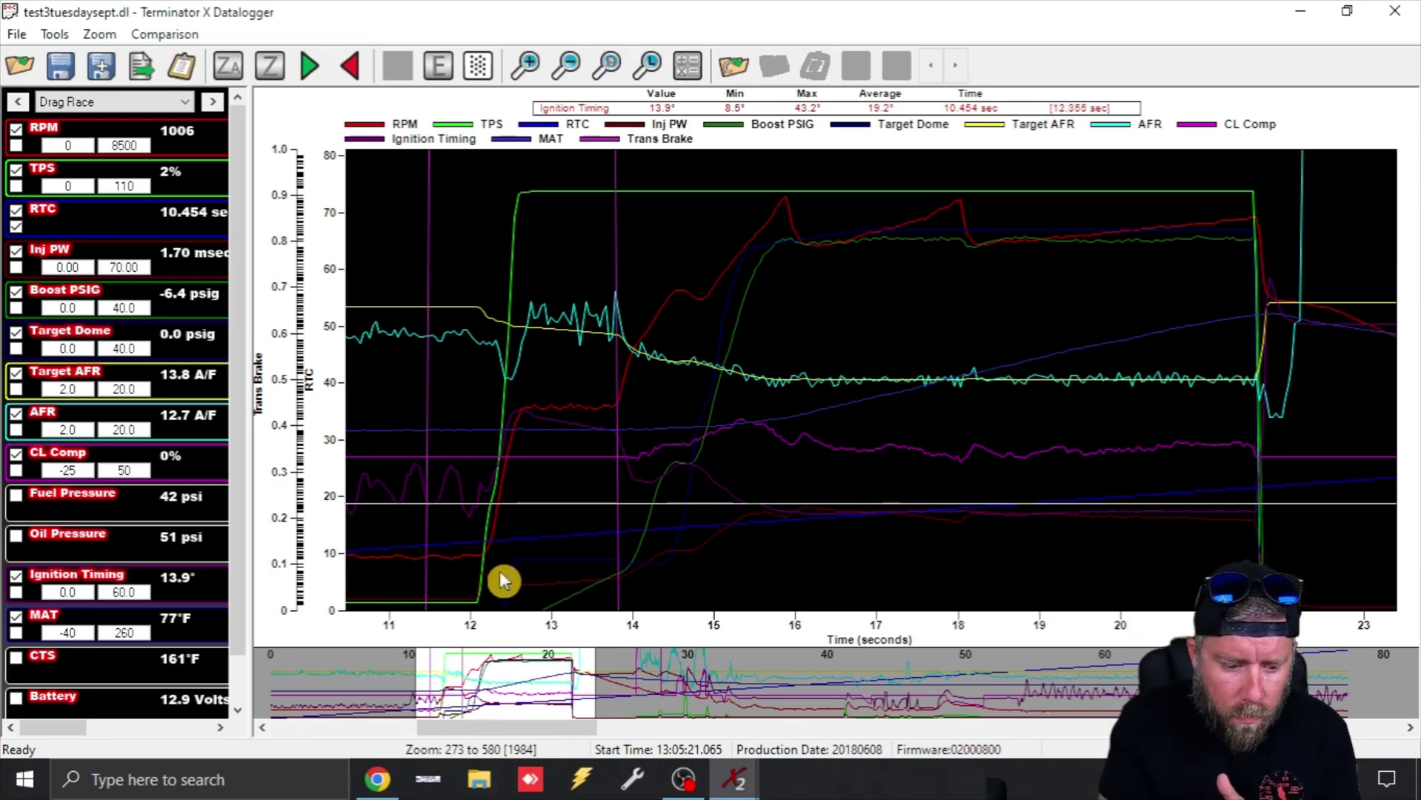
scroll(240, 613, down, 2)
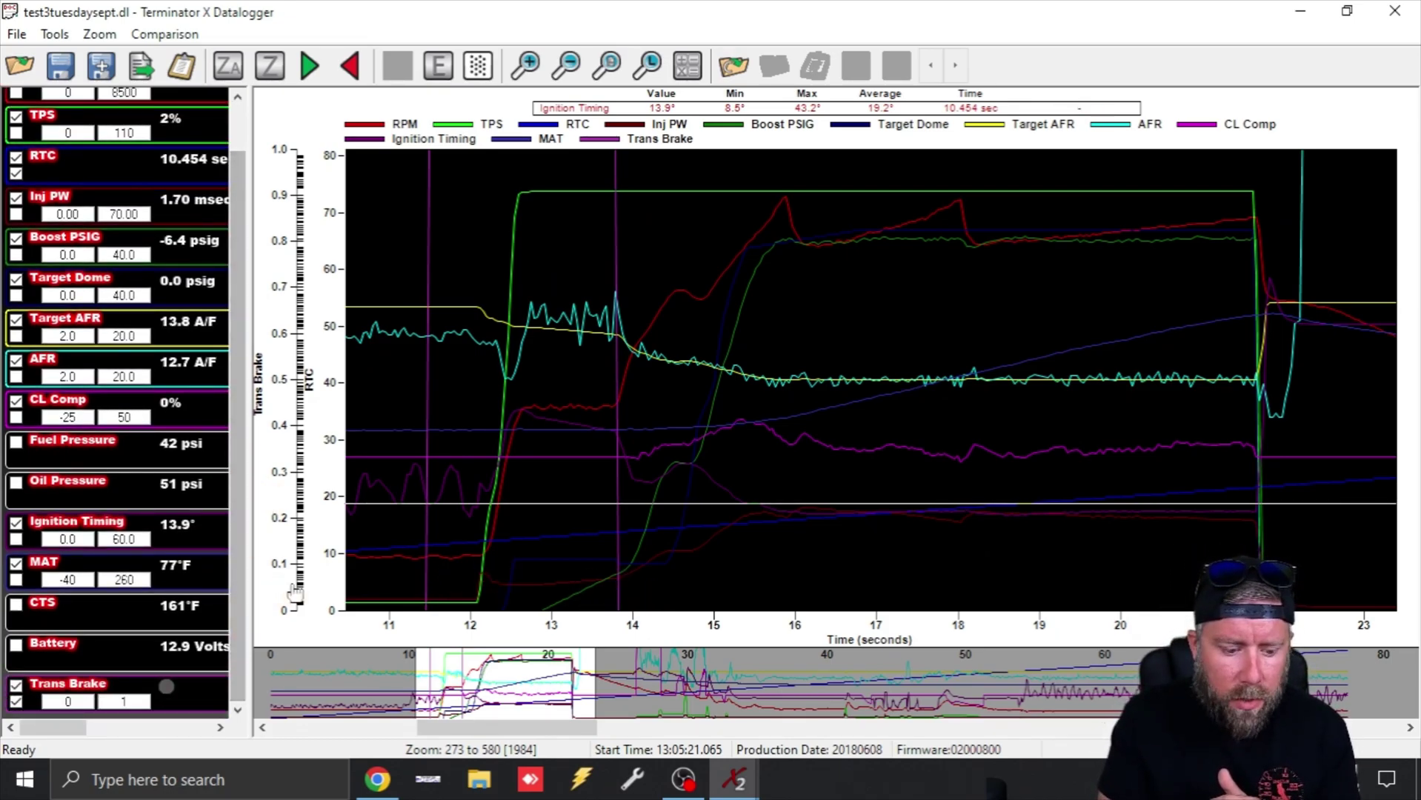
click(621, 531)
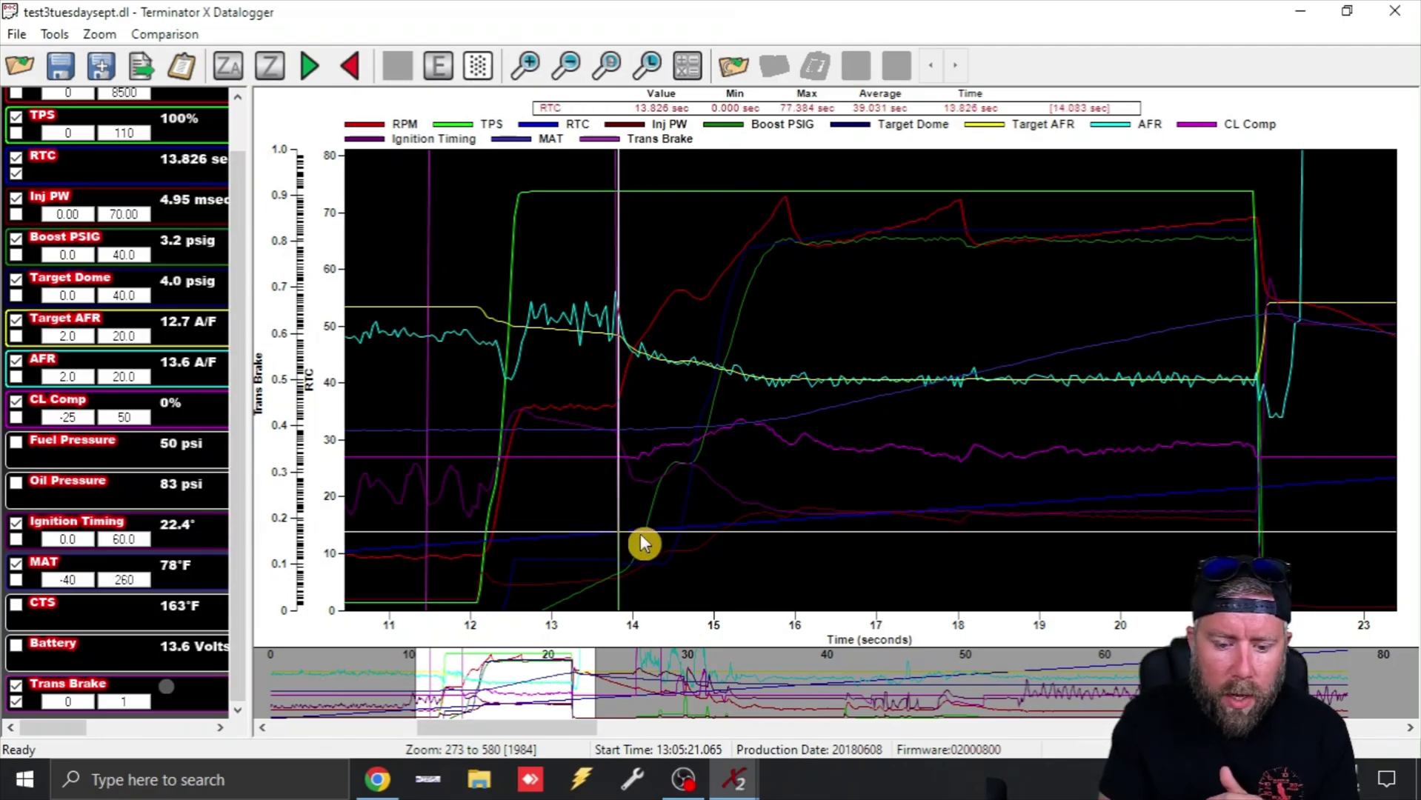
key(Left)
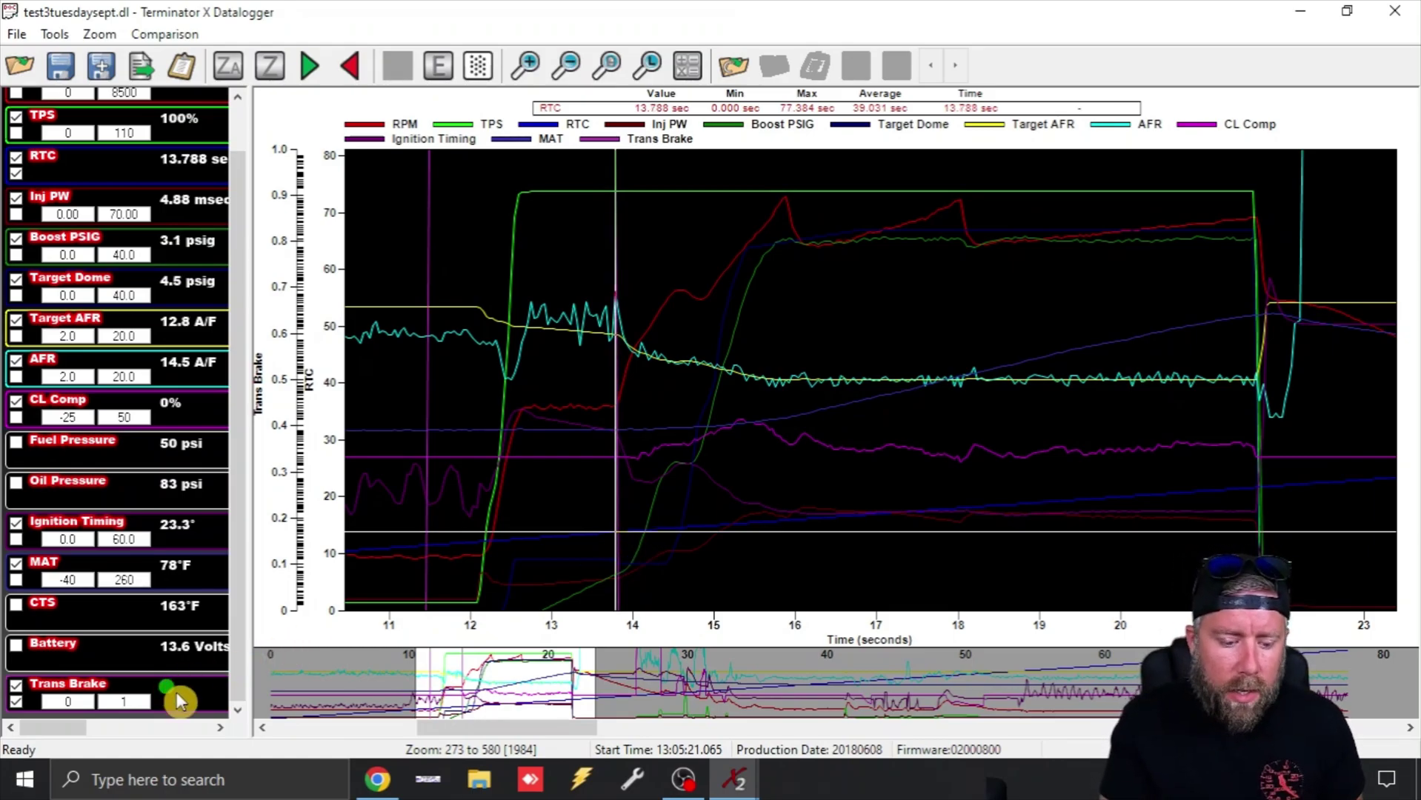
key(Right)
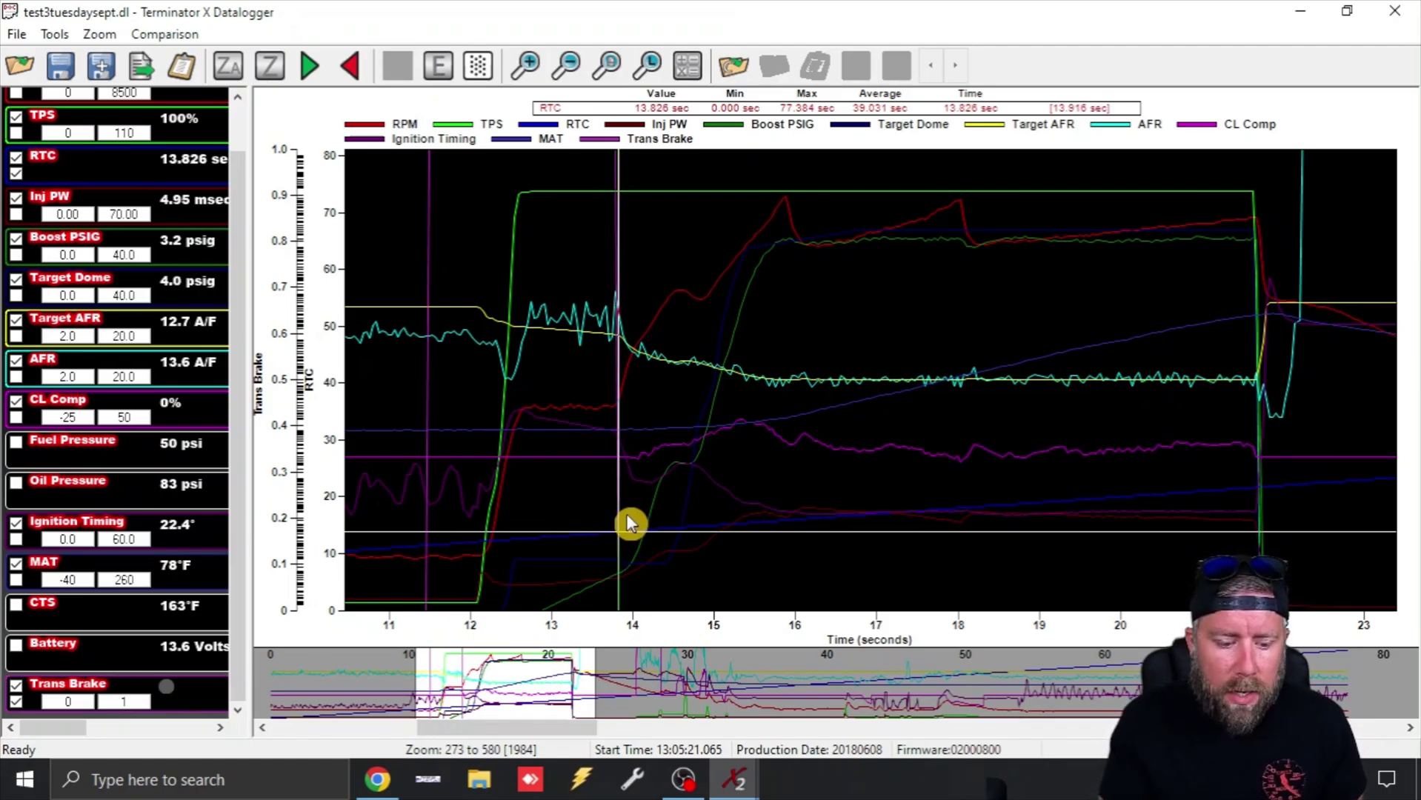
Step: Make the 13.8 s launch point zero time, confirm, and zoom out to the full run
click(269, 76)
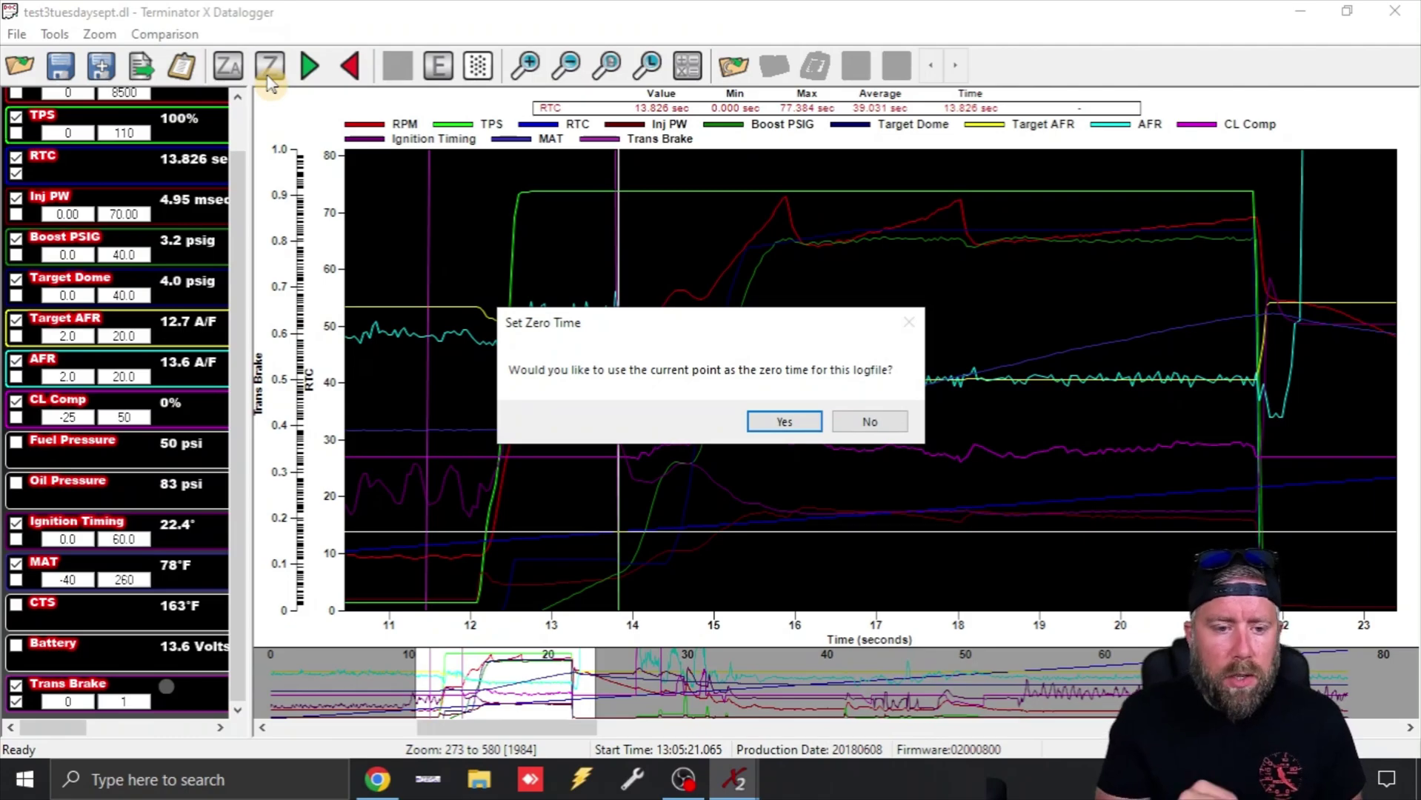
click(785, 421)
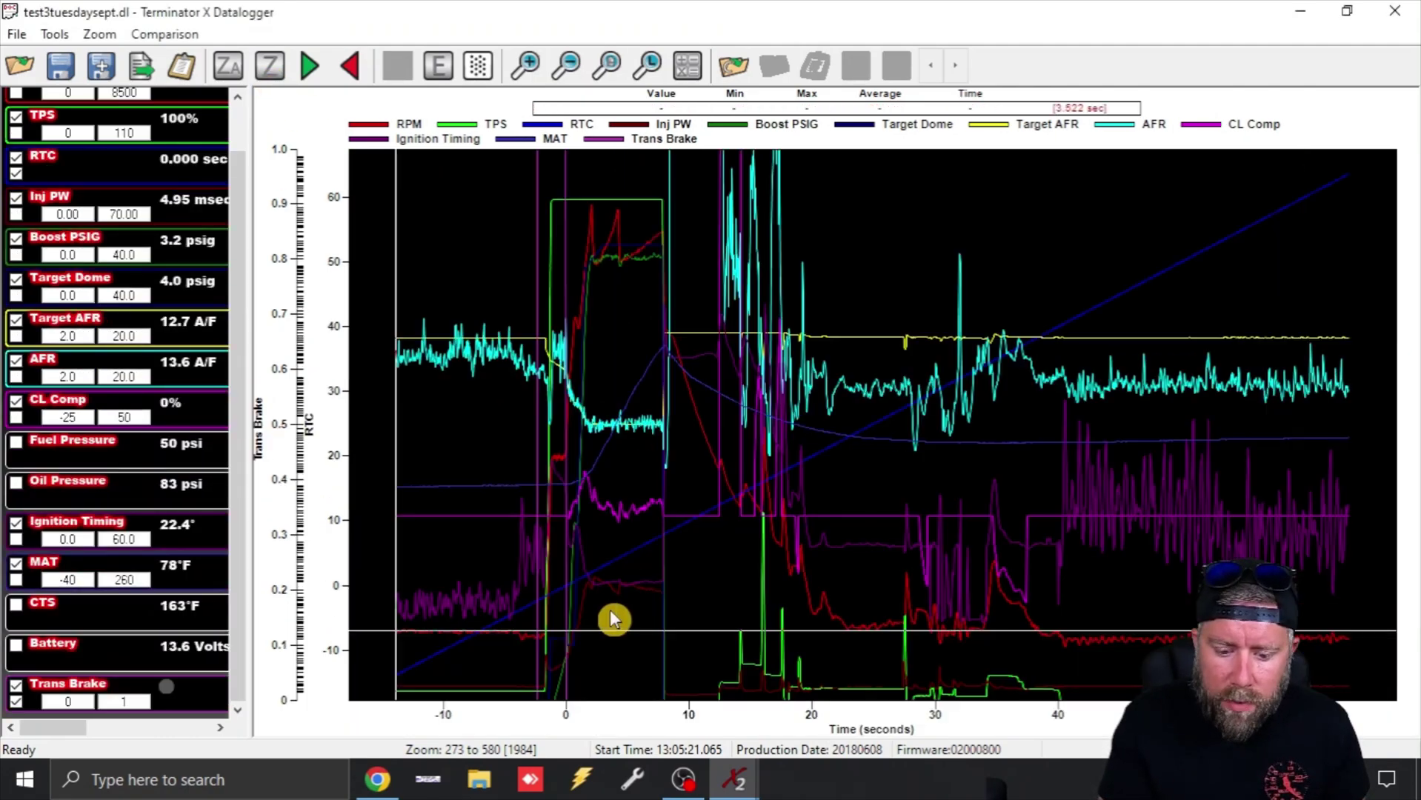
click(612, 621)
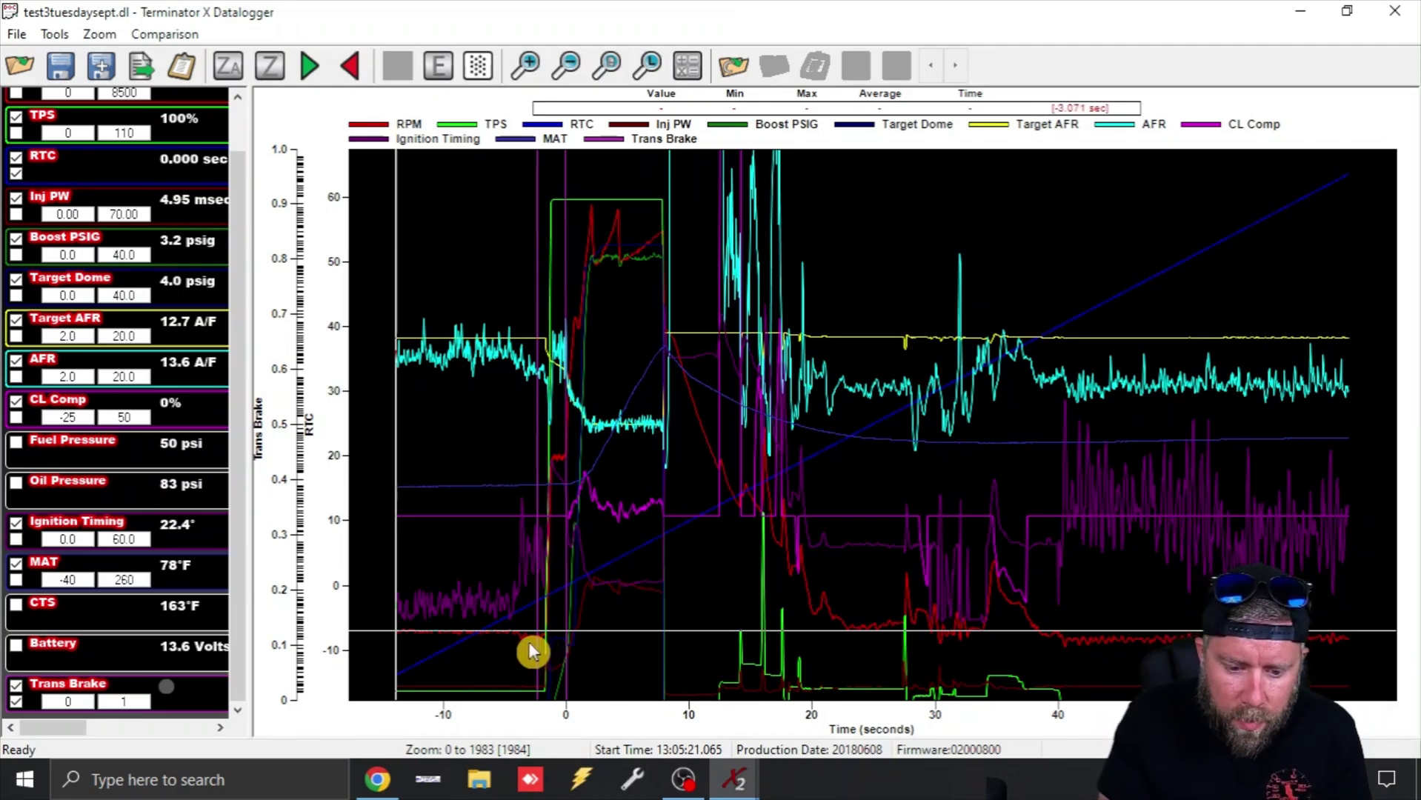
Step: Zoom twice around zero and place the cursor at −0.118 s (3765 RPM, 2.9 psig)
drag(528, 642, 692, 649)
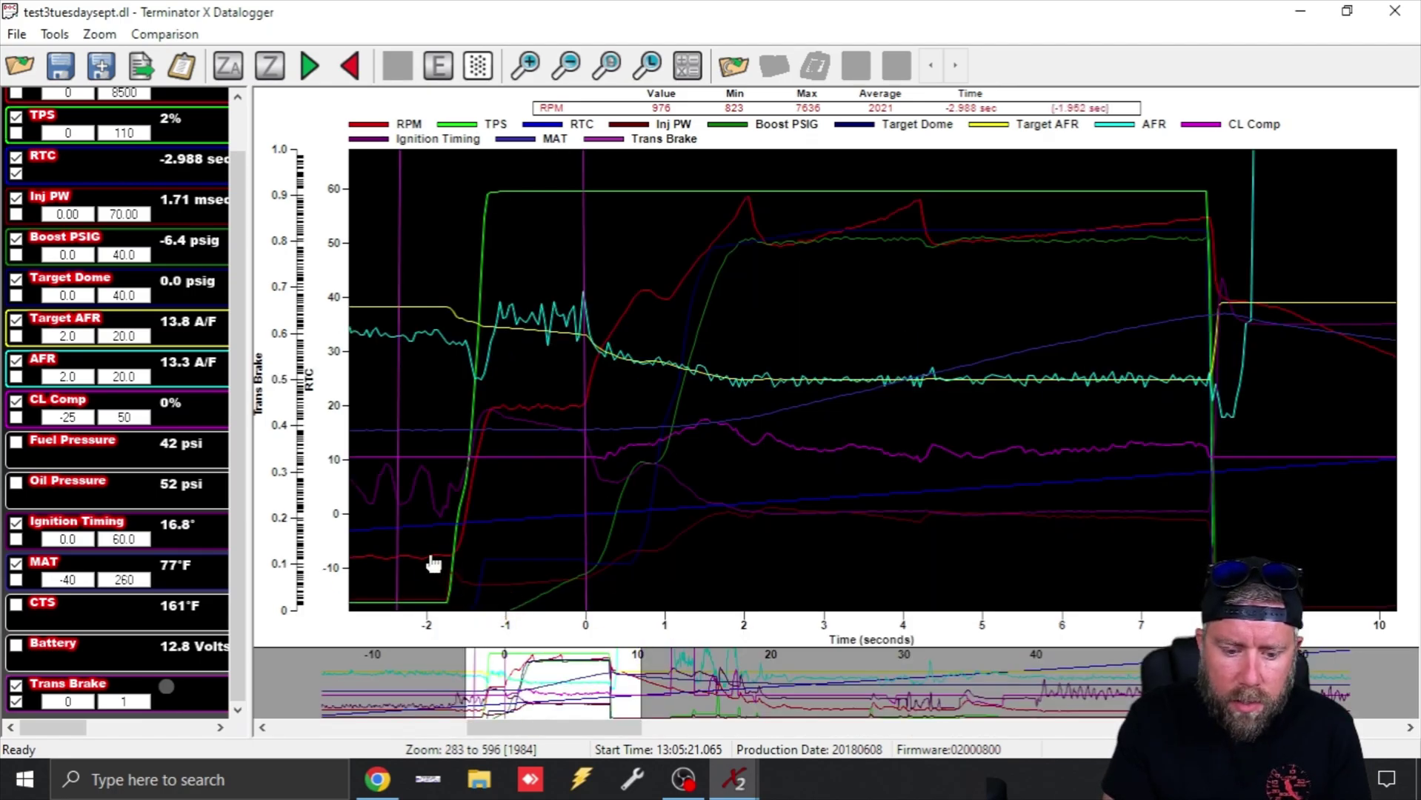
drag(428, 565, 676, 500)
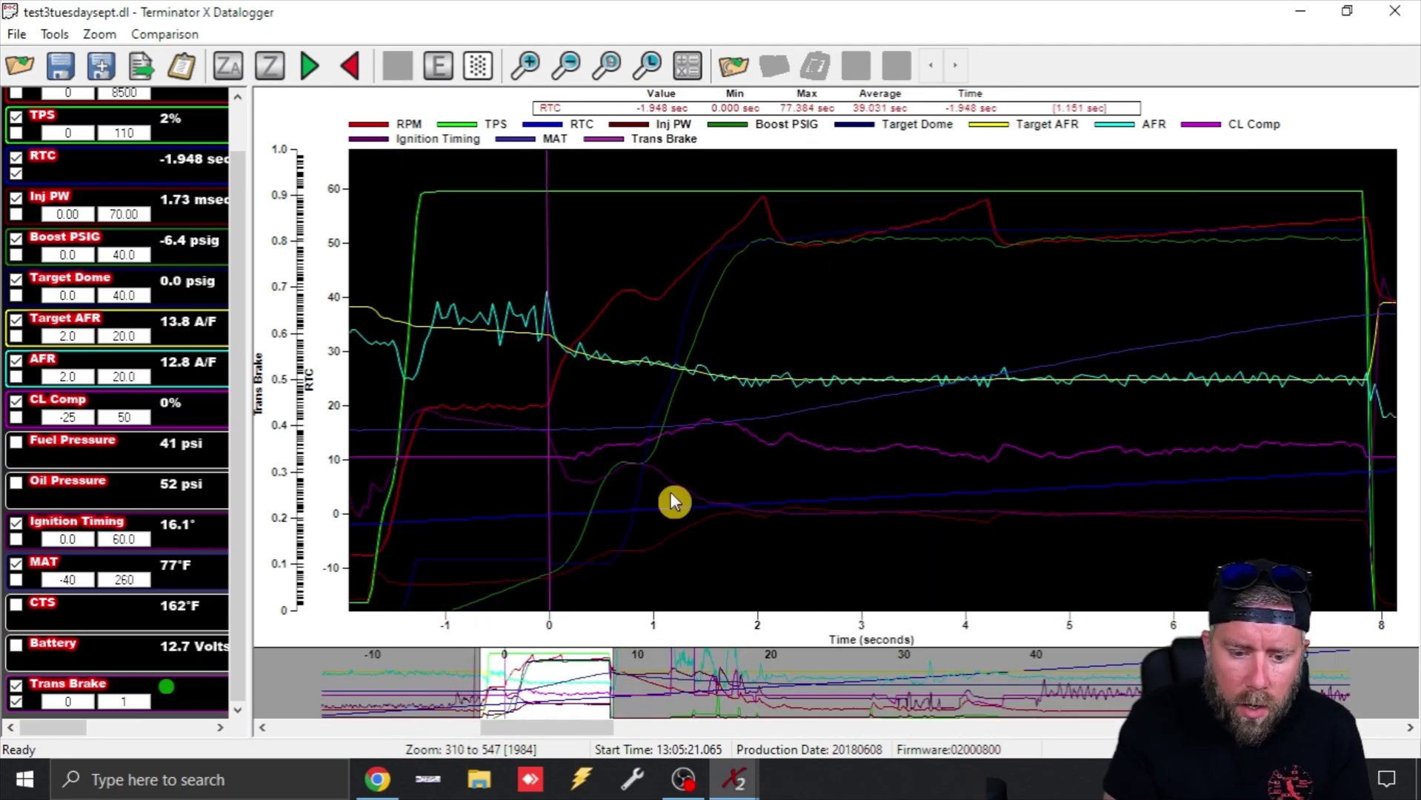
click(520, 475)
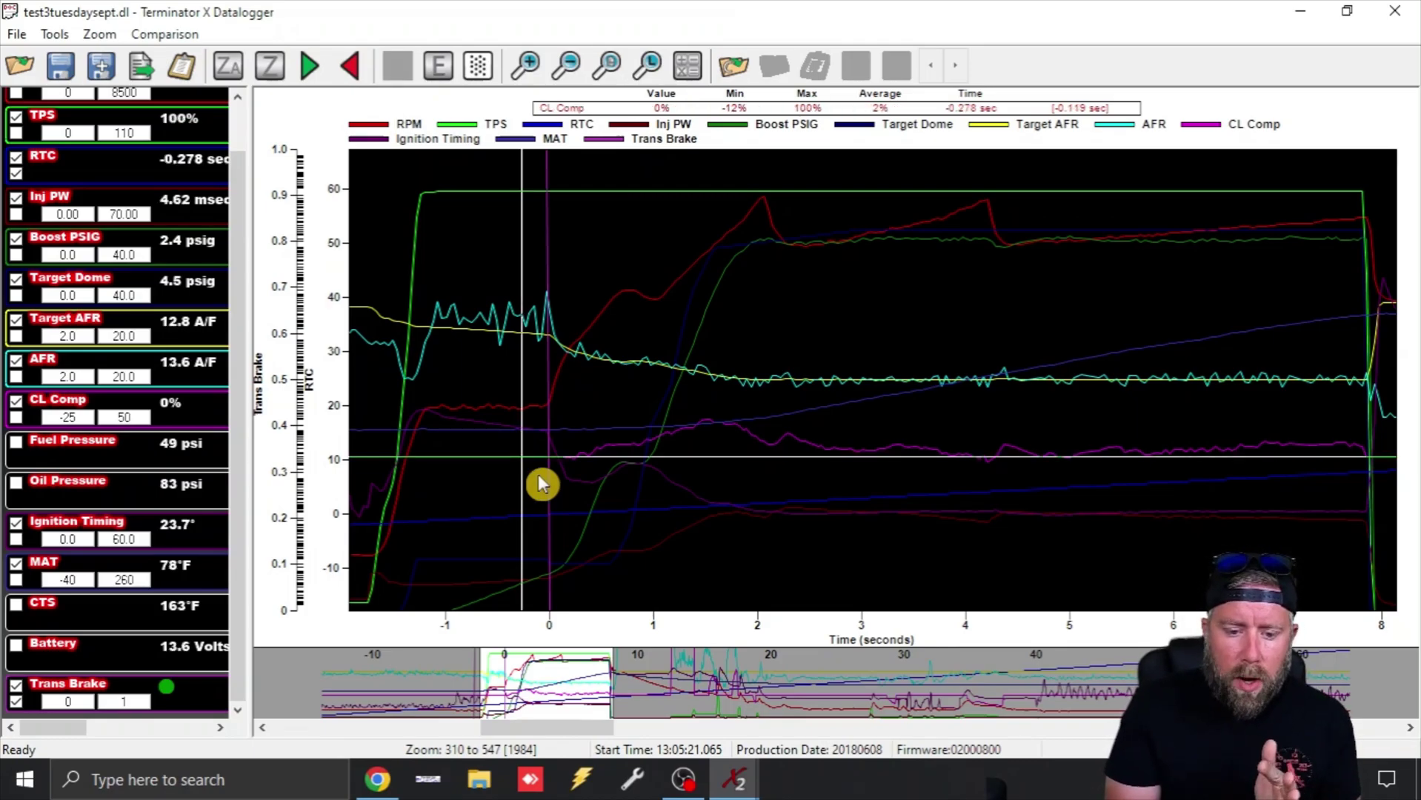
click(539, 477)
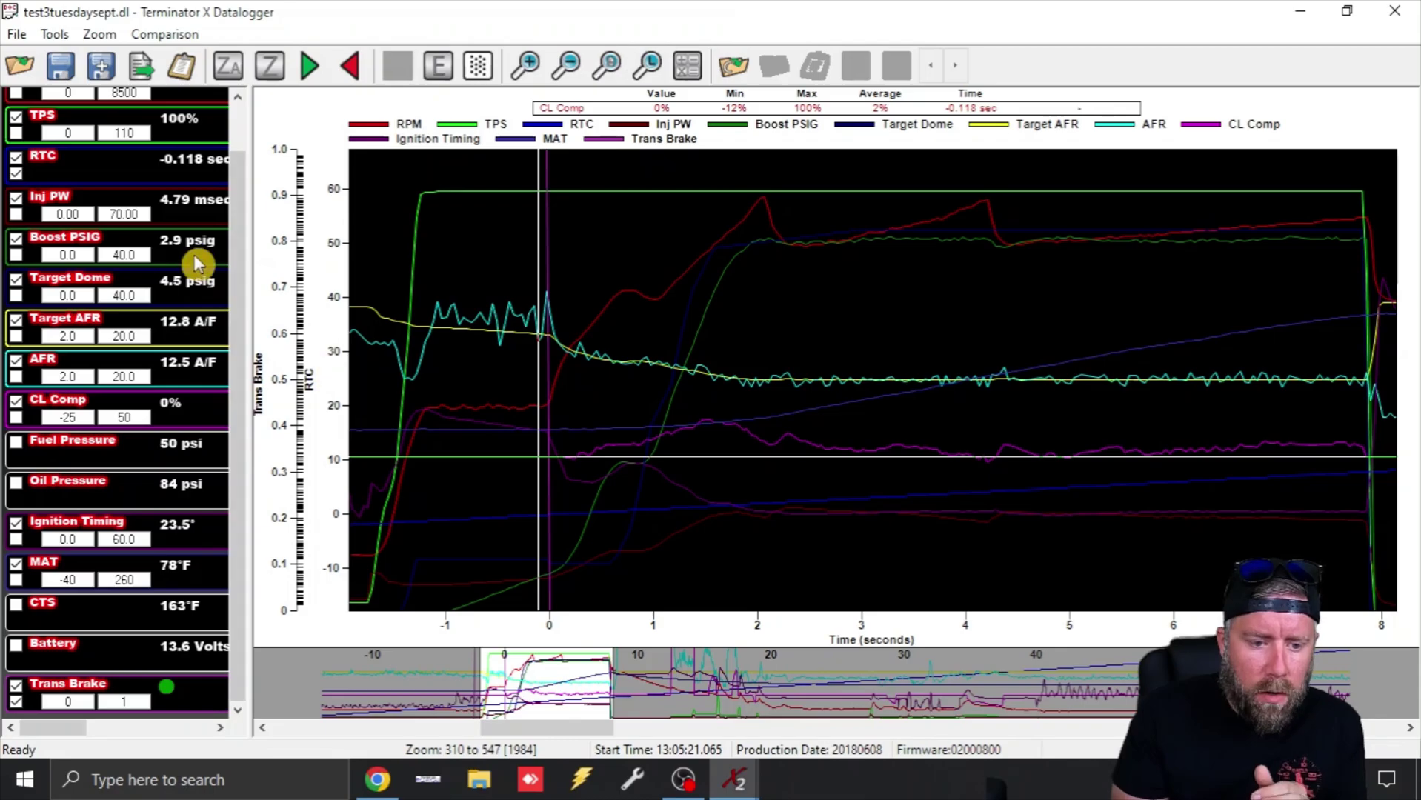
scroll(239, 176, up, 2)
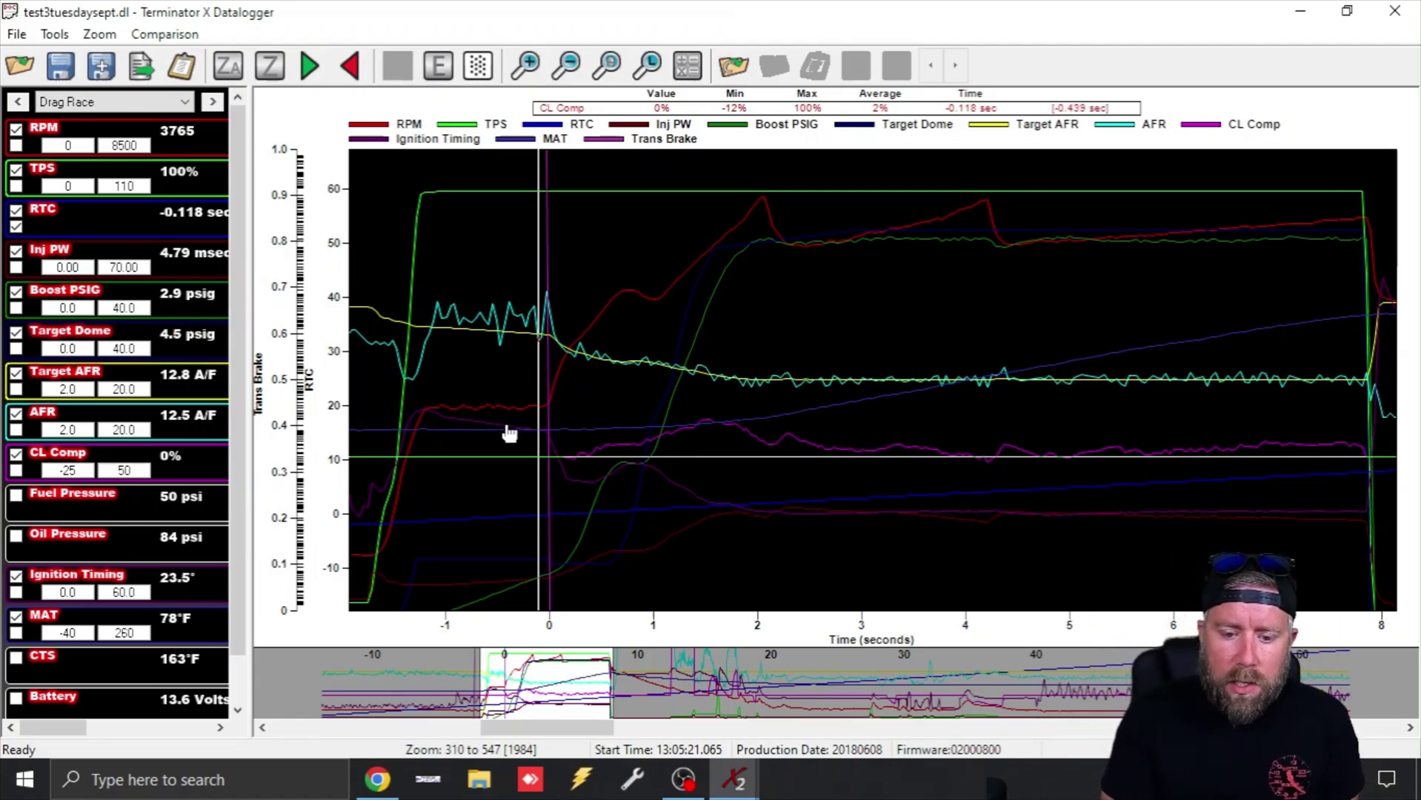
Step: Step the cursor from just after zero to about 0.56 s, then return to the Terminator X V2 tune
click(560, 437)
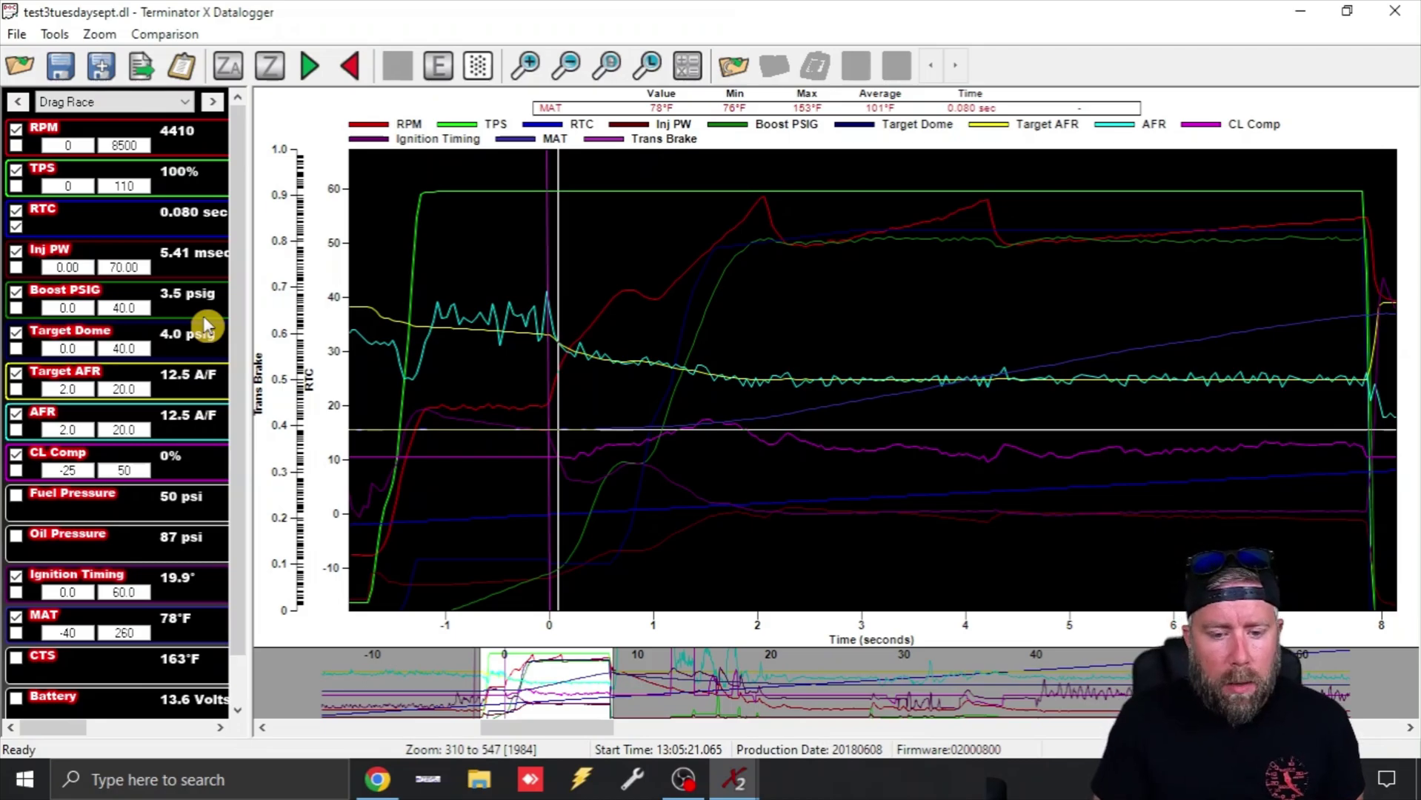
click(581, 335)
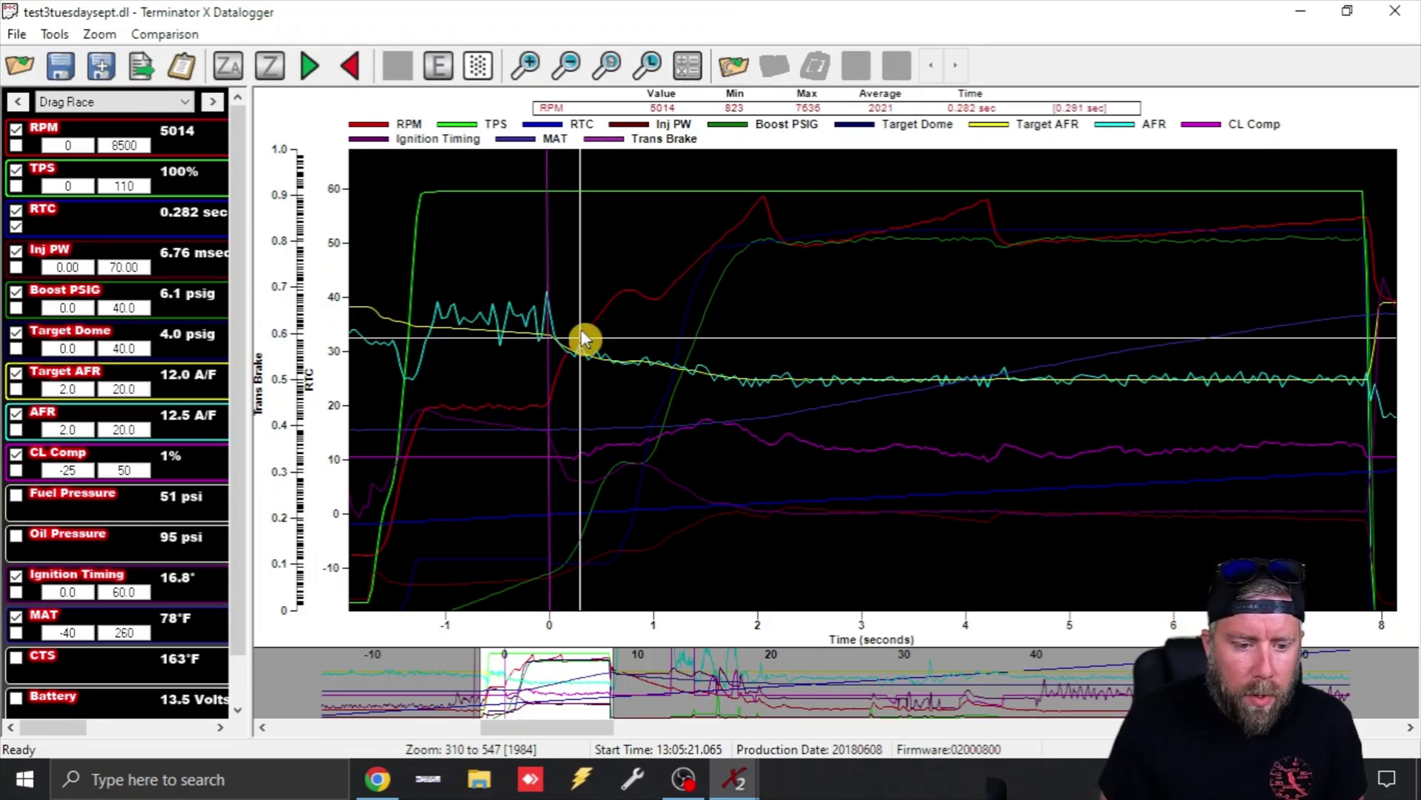
key(Right)
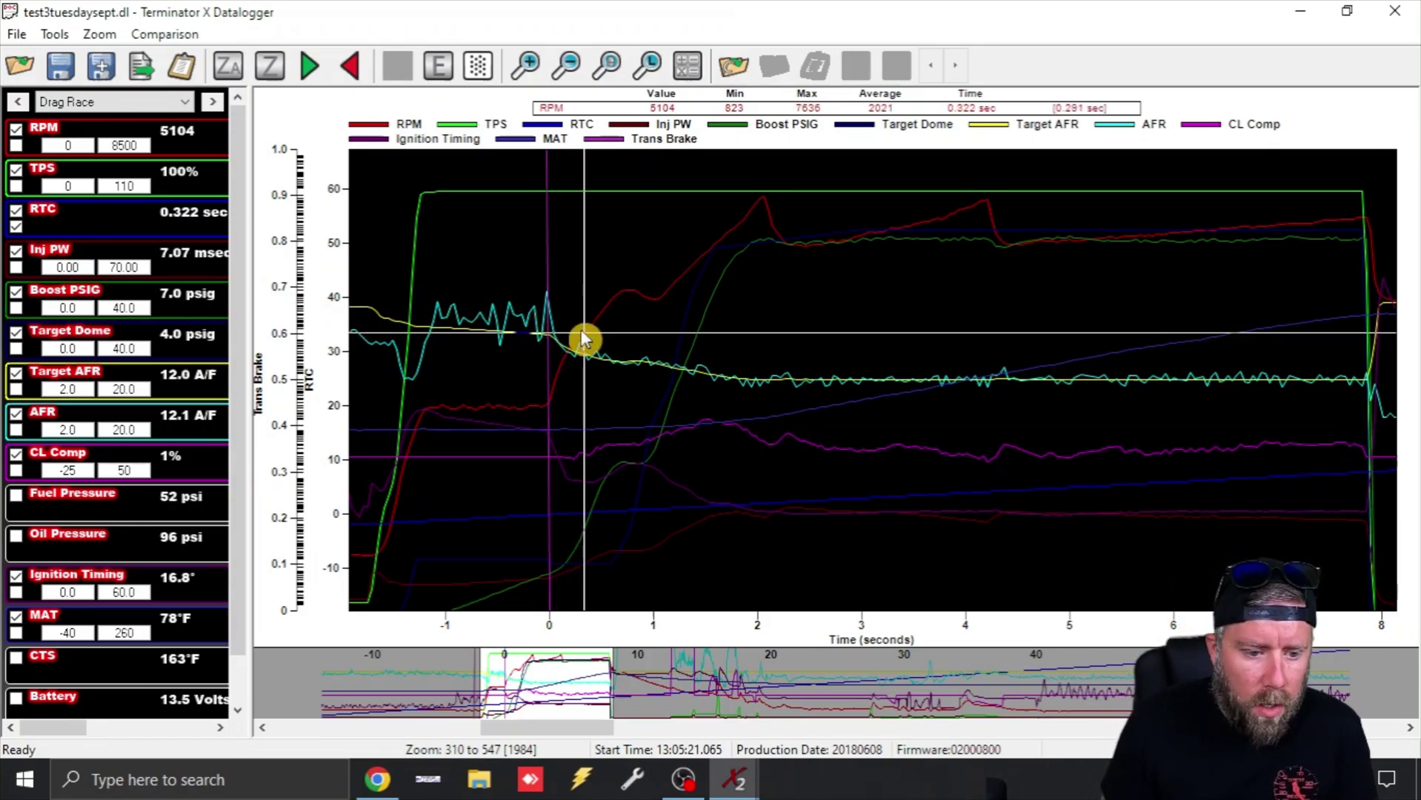
key(Right)
key(Right)
key(Right)
key(Right)
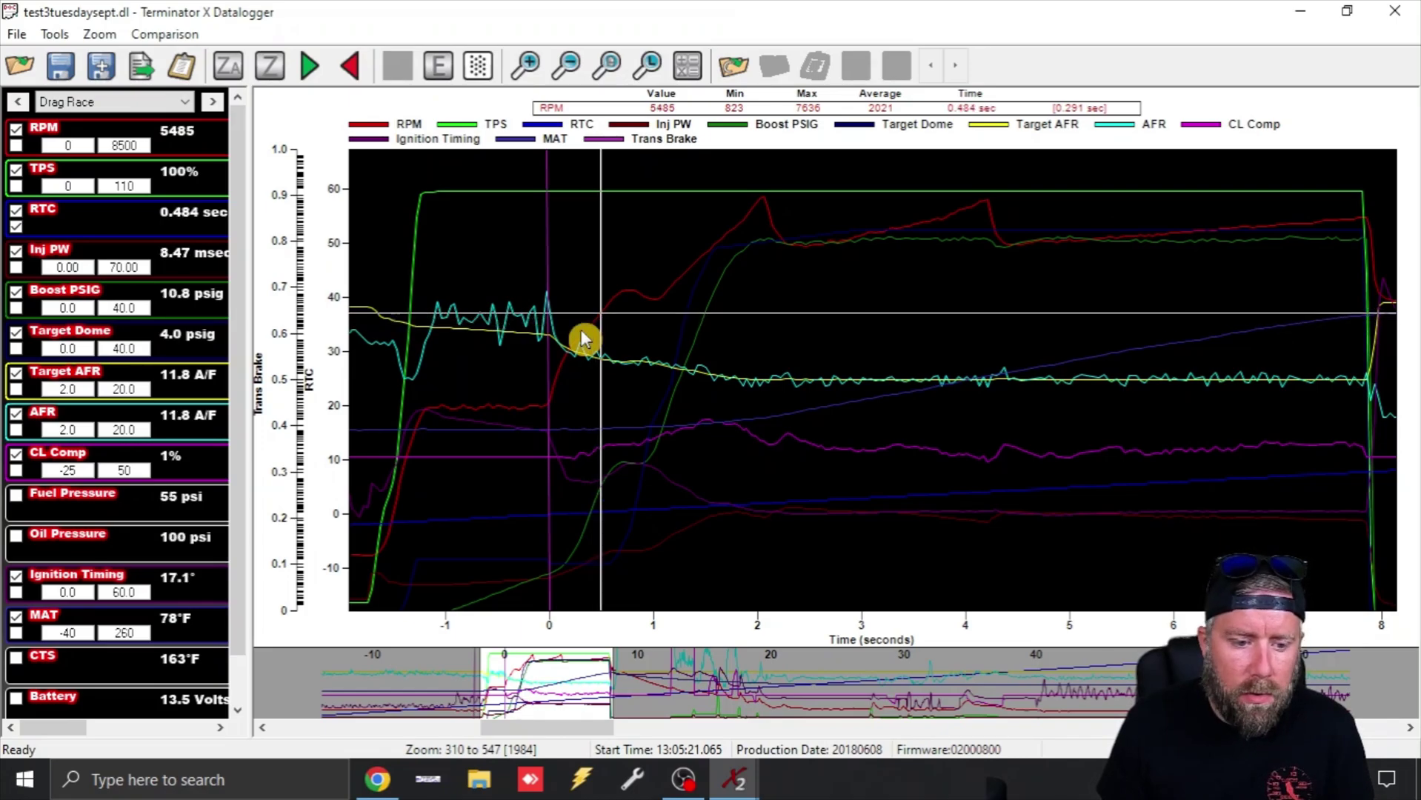
key(Right)
key(Right)
key(Right)
key(Right)
key(Right)
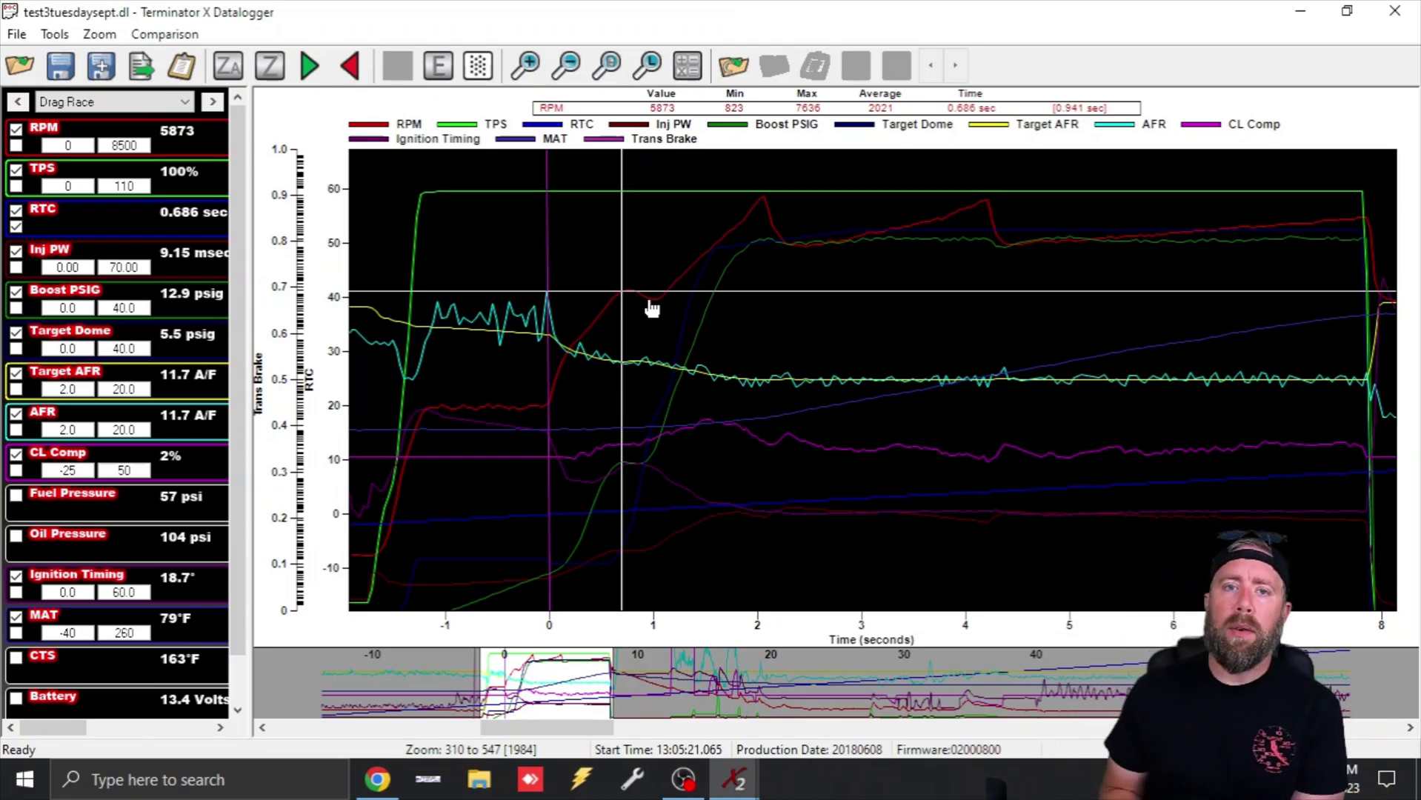
click(734, 779)
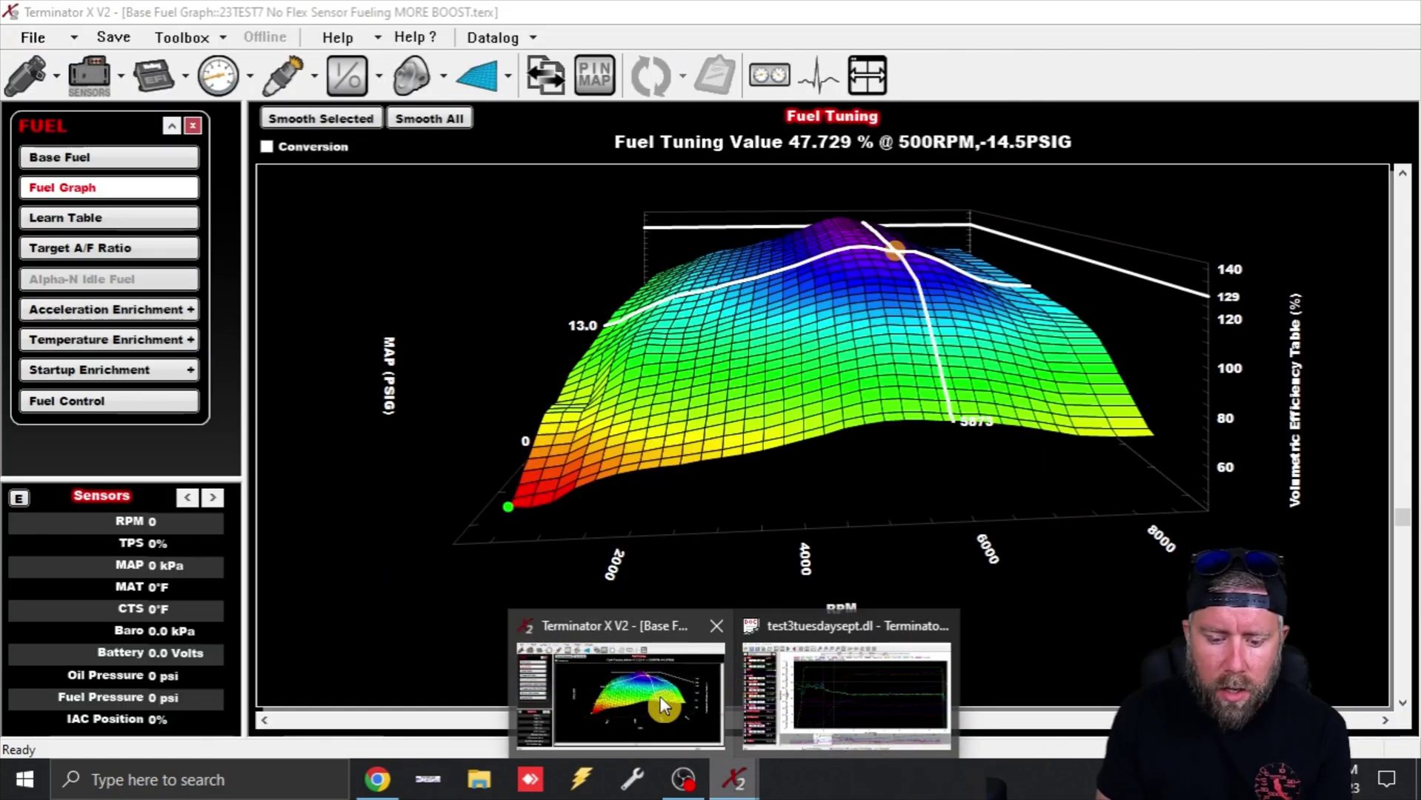
click(659, 696)
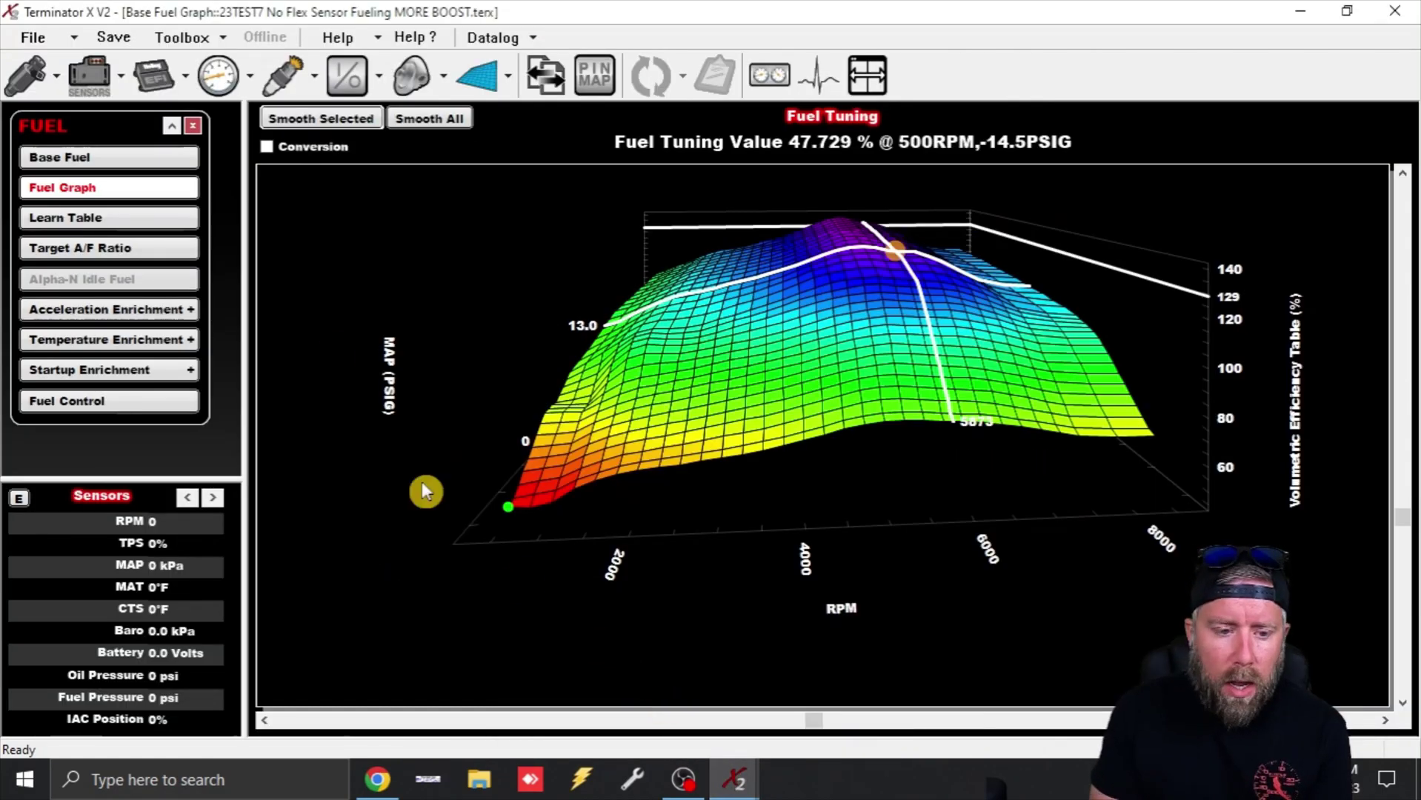
Step: View the Launch Retard timing curve and check the ECU pin map inputs
click(287, 80)
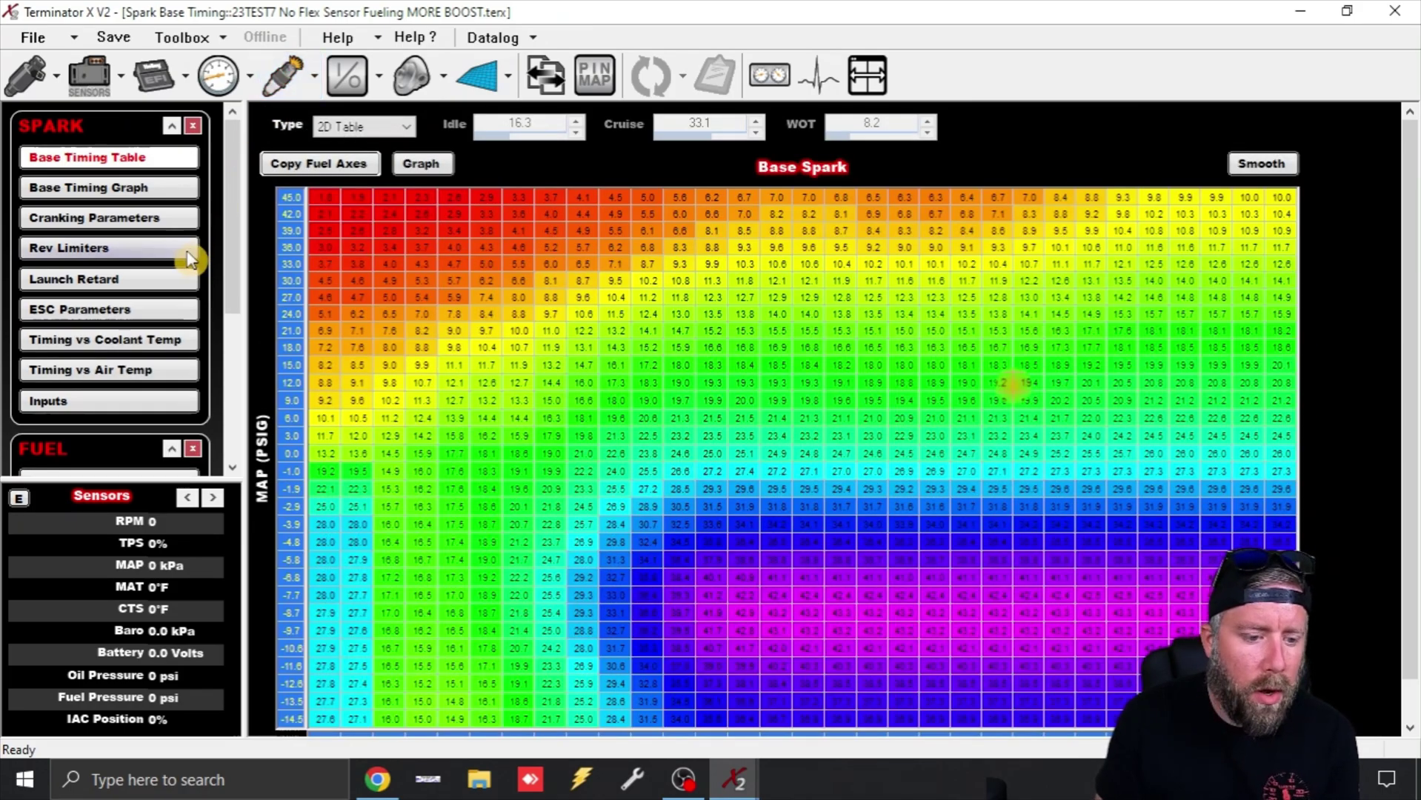
click(150, 283)
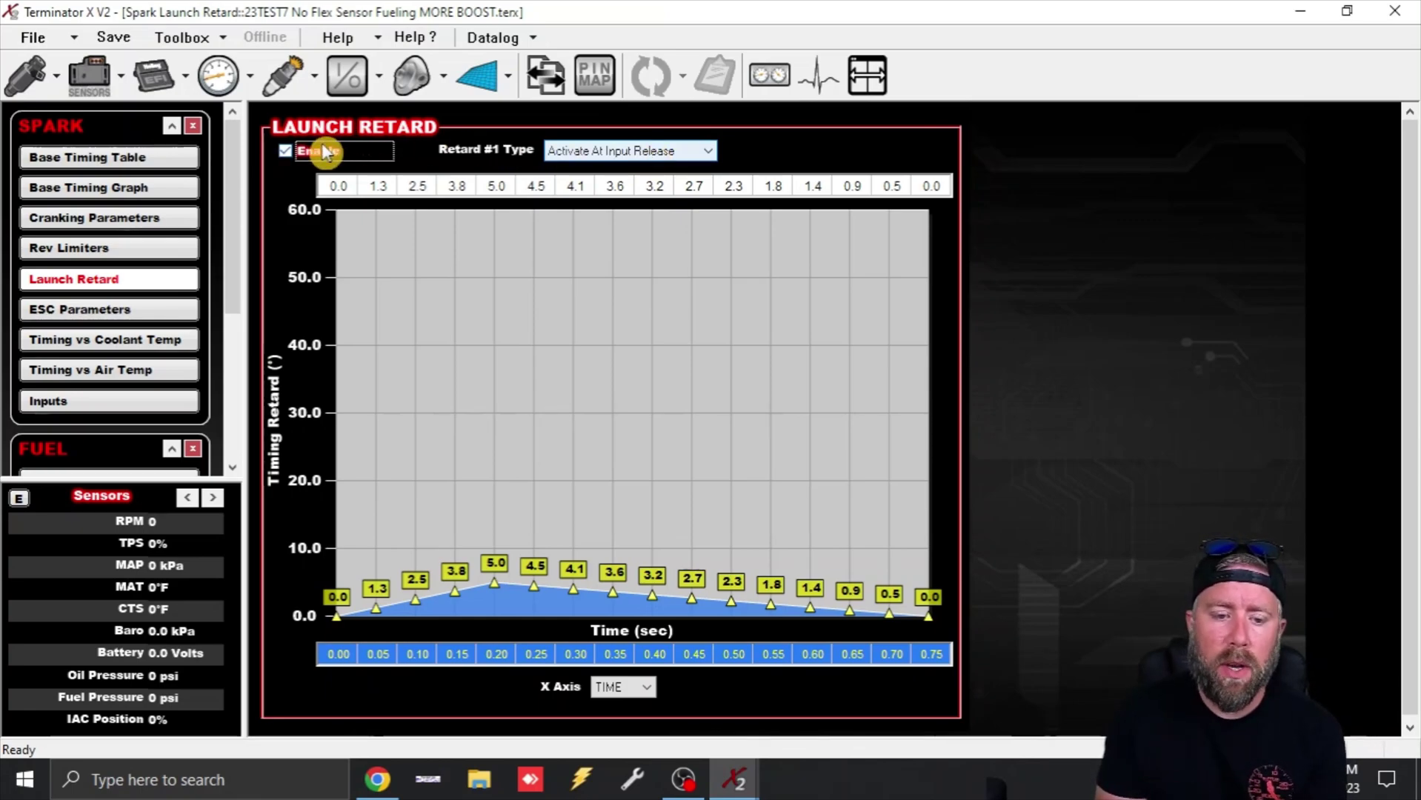
click(602, 76)
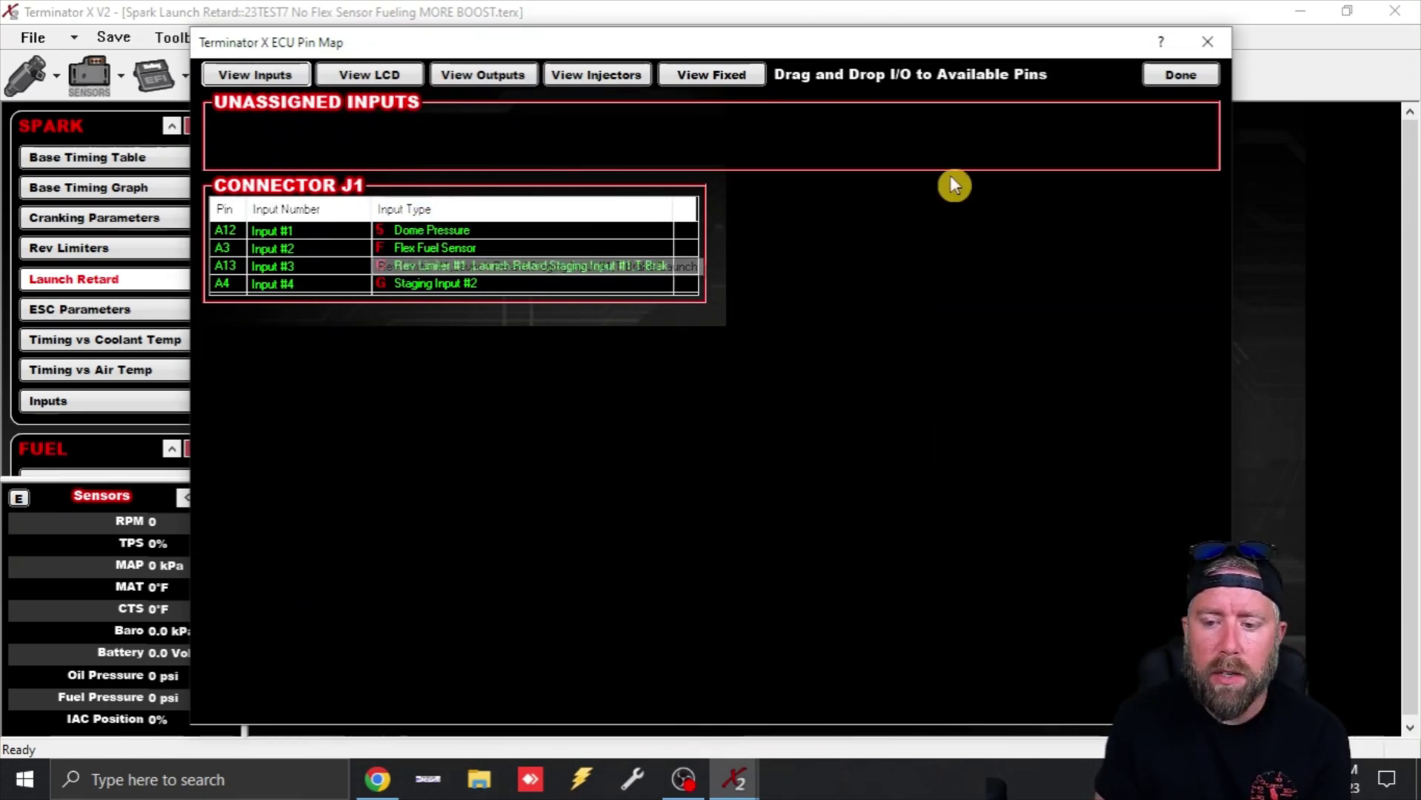
click(1191, 76)
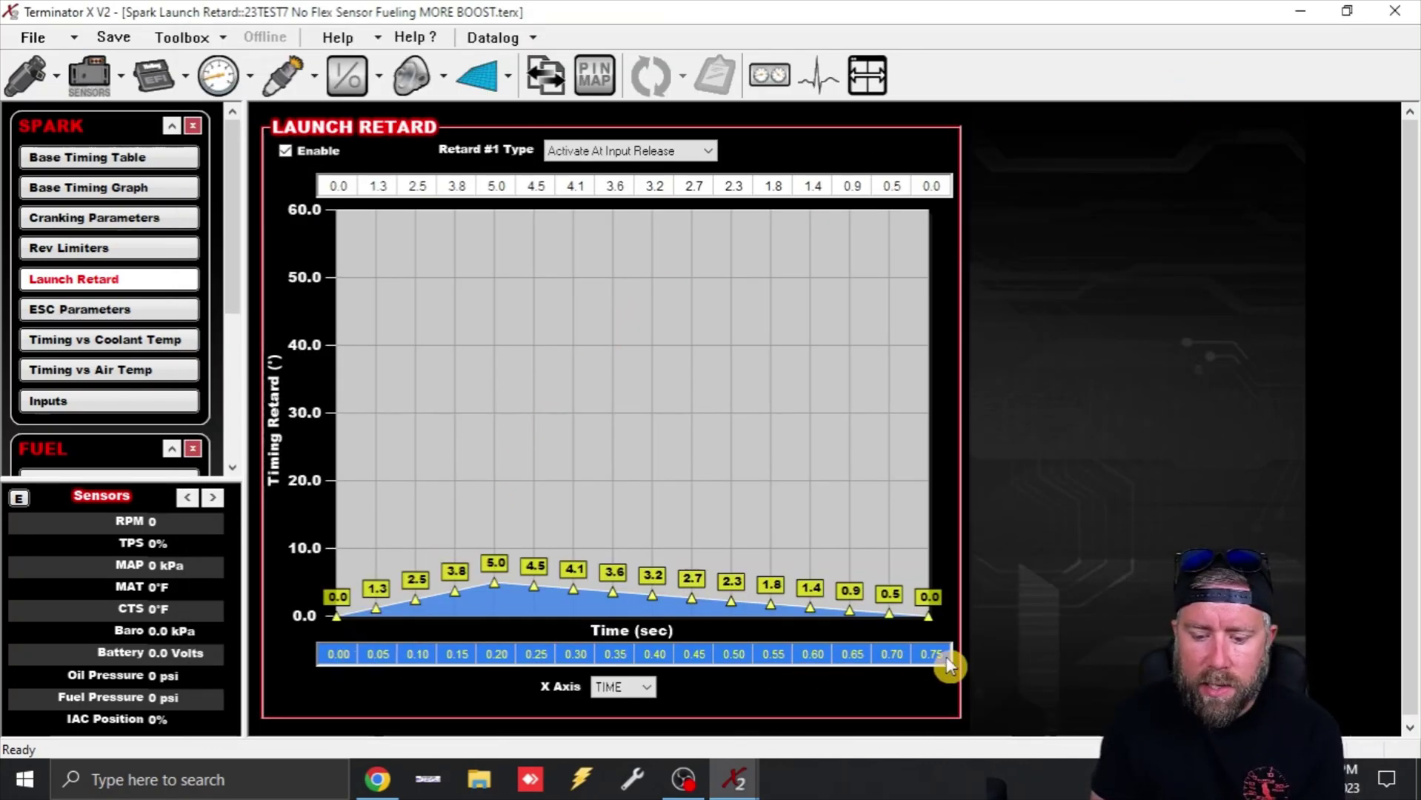
mouse_move(337, 624)
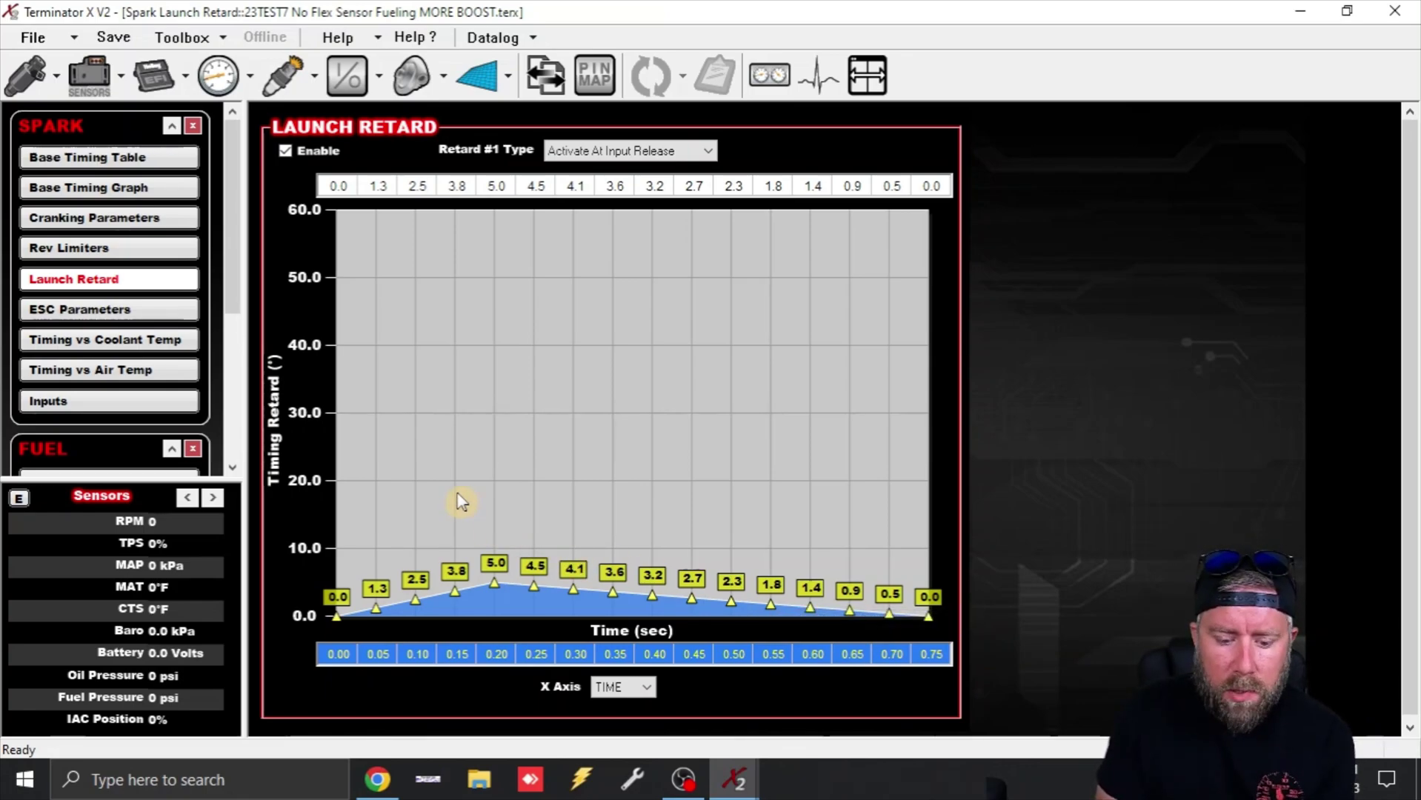
Step: In the datalog, put the time cursor at 1.492 s and show the CL Comp channel
mouse_move(734, 777)
click(865, 700)
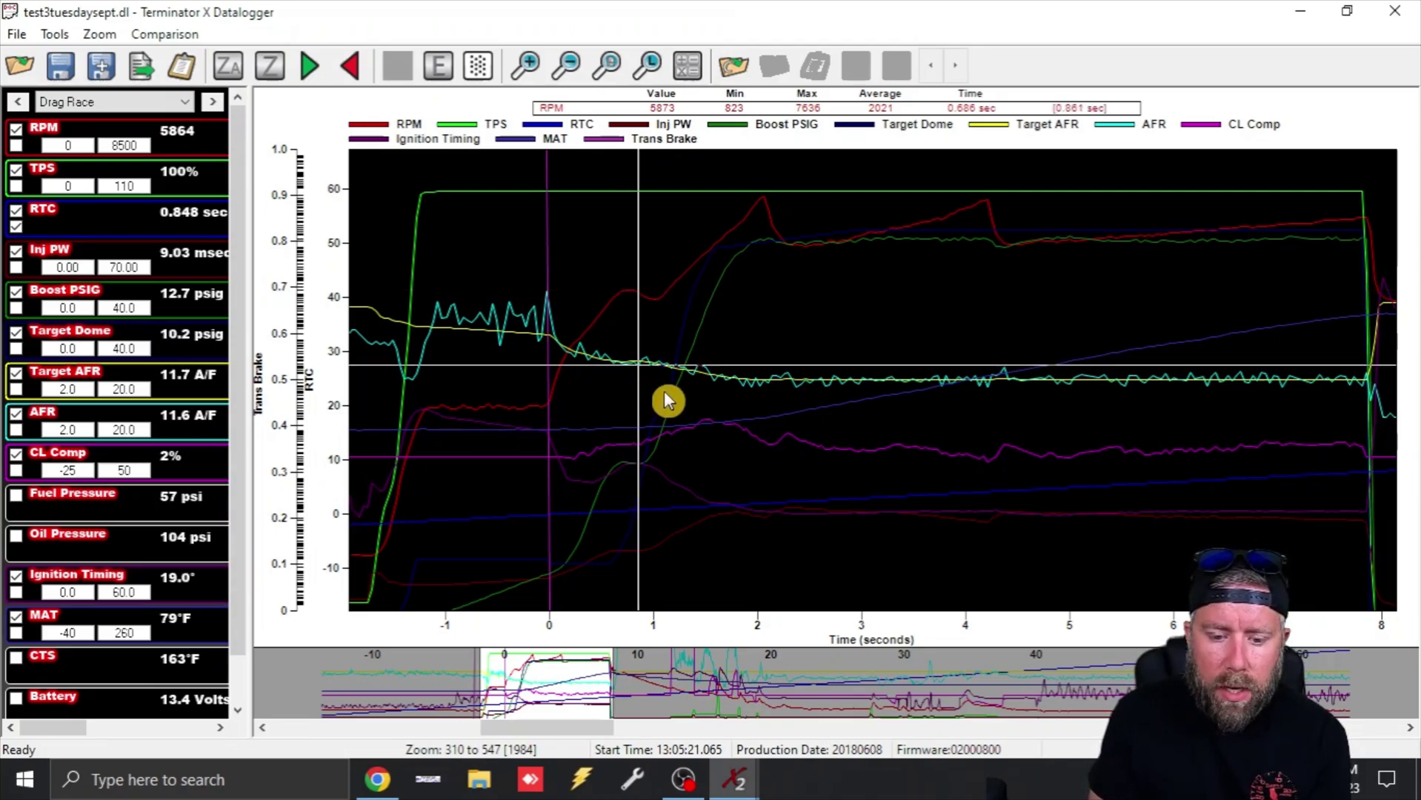
click(705, 397)
click(200, 471)
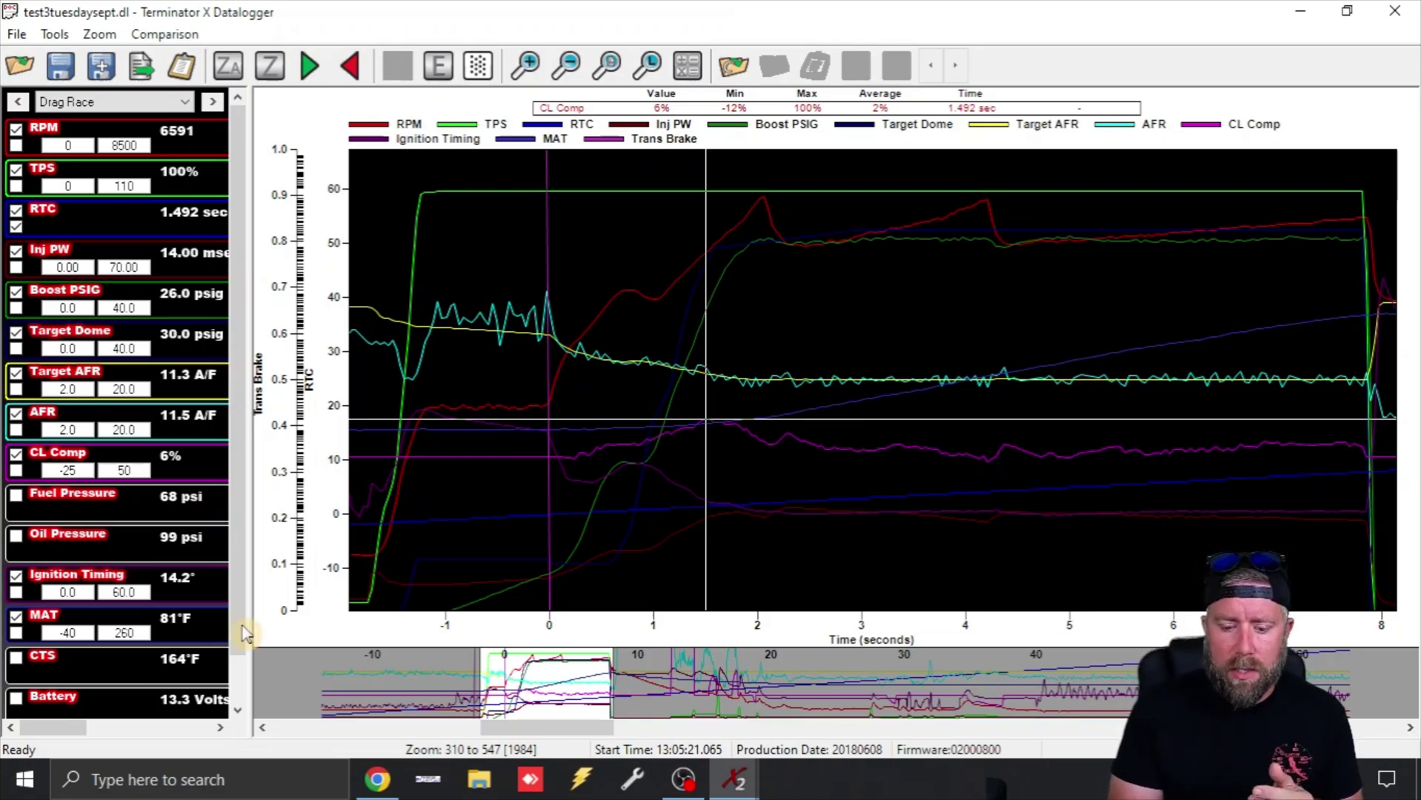
Step: Review the Injector Off Time curve under Engine Parameters' Fuel Injector Information
mouse_move(734, 779)
click(700, 726)
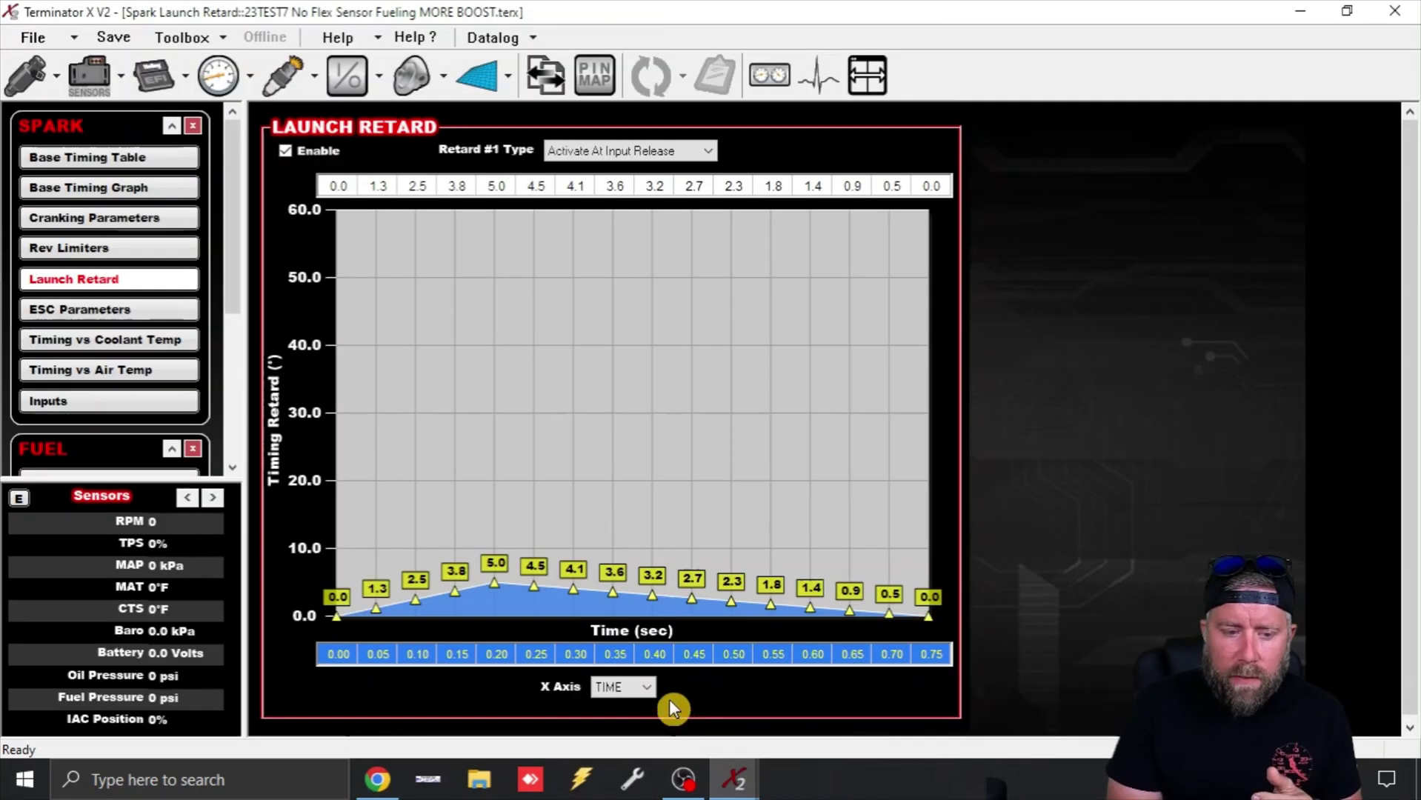
click(148, 88)
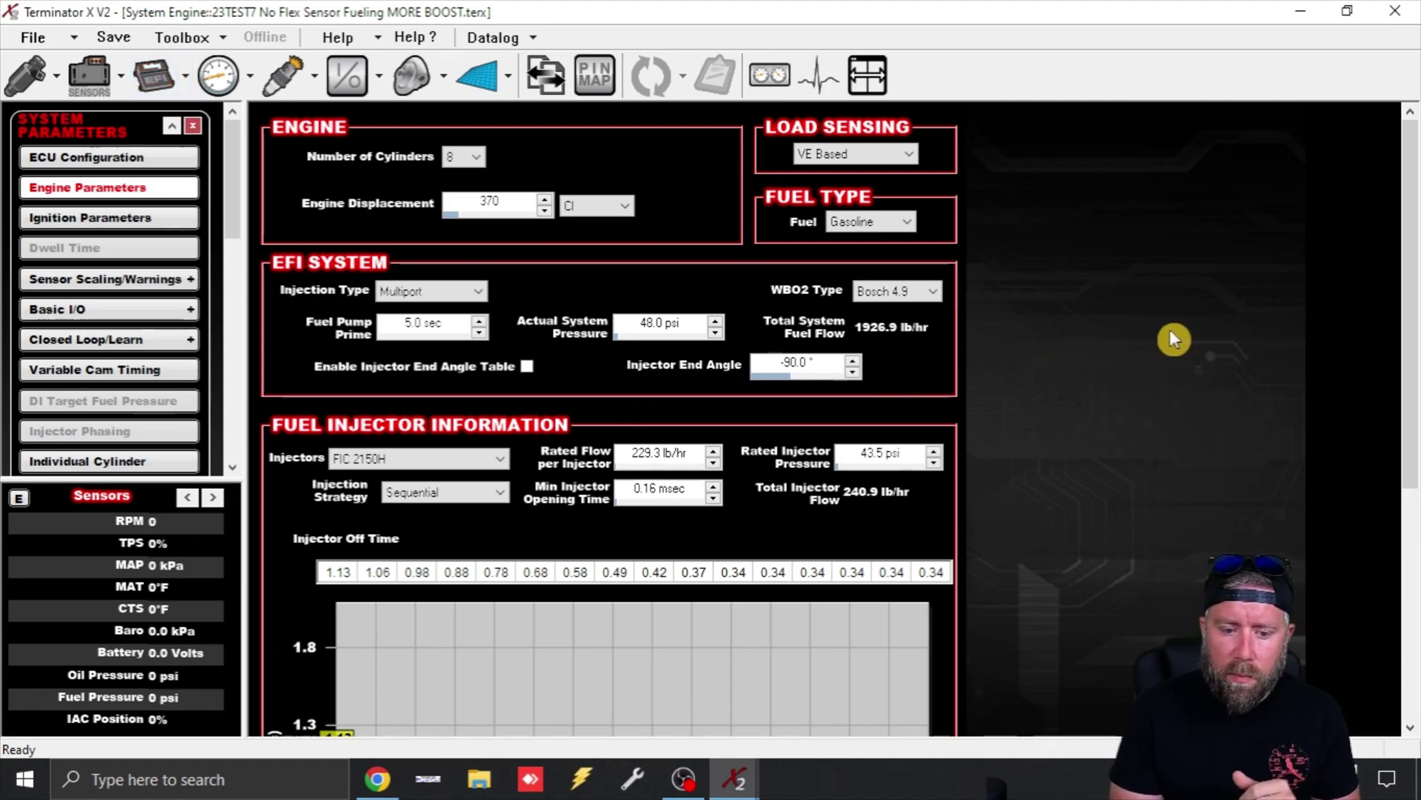
drag(1413, 302, 1414, 443)
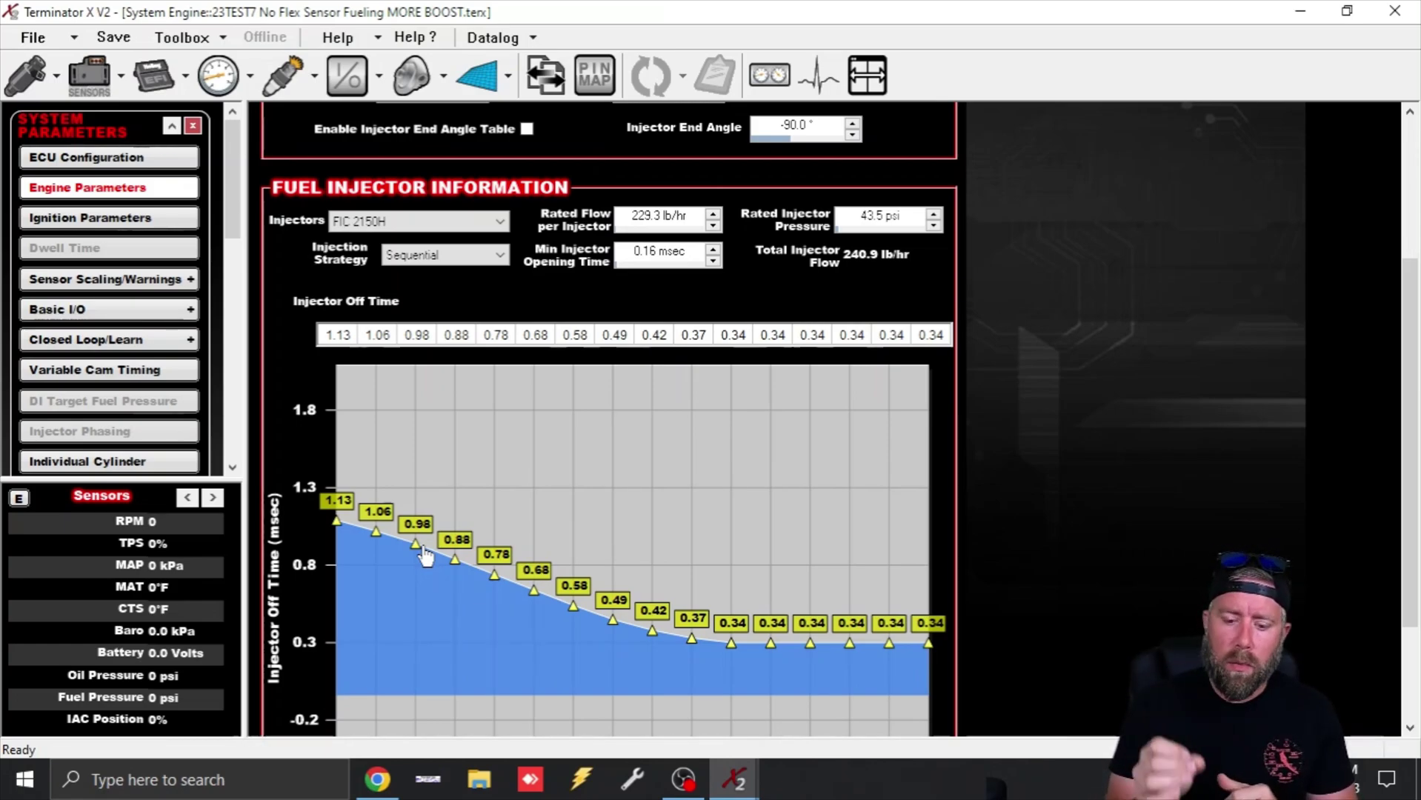
Step: Back in the datalog, move the time cursor to 1.652 s and then about 1.77 s
mouse_move(733, 779)
click(859, 717)
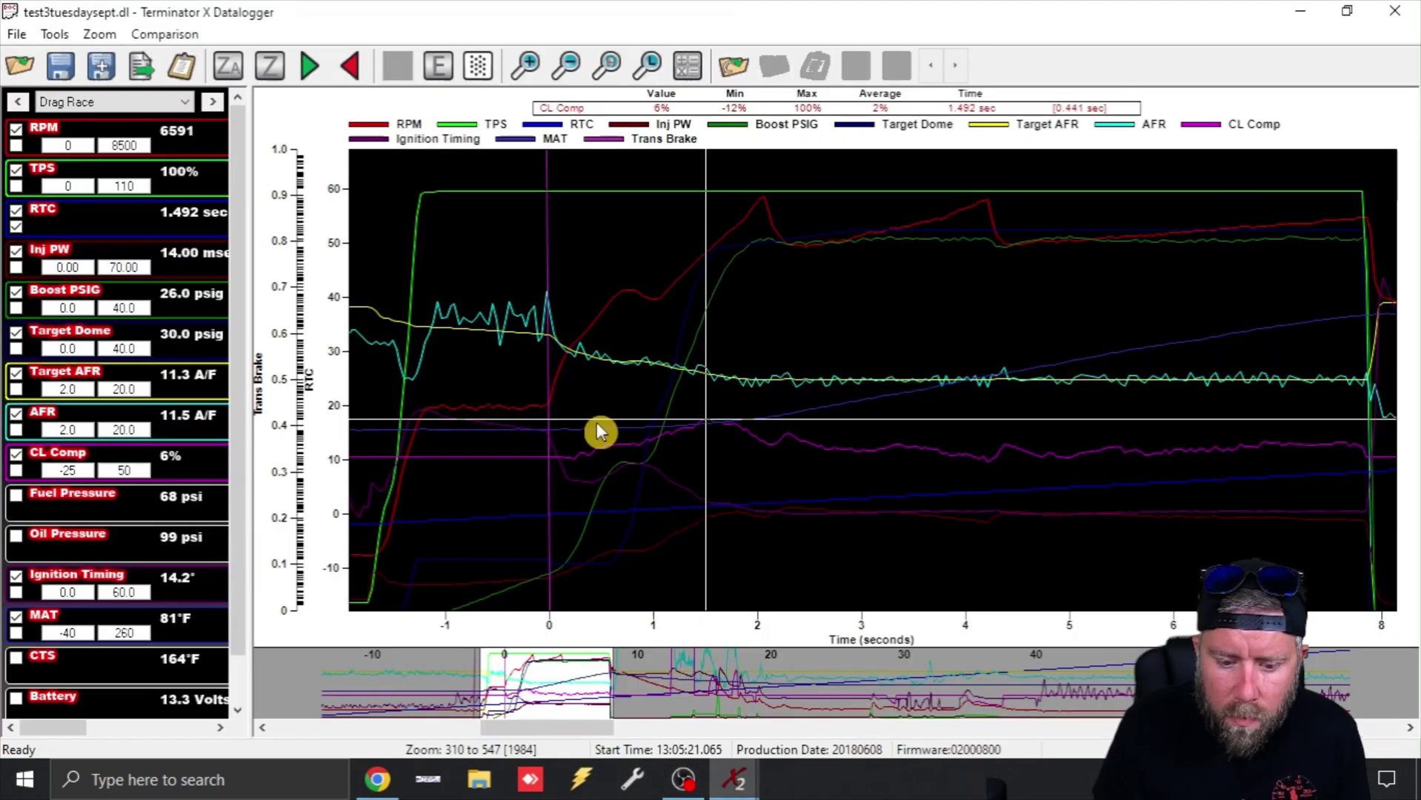
click(722, 383)
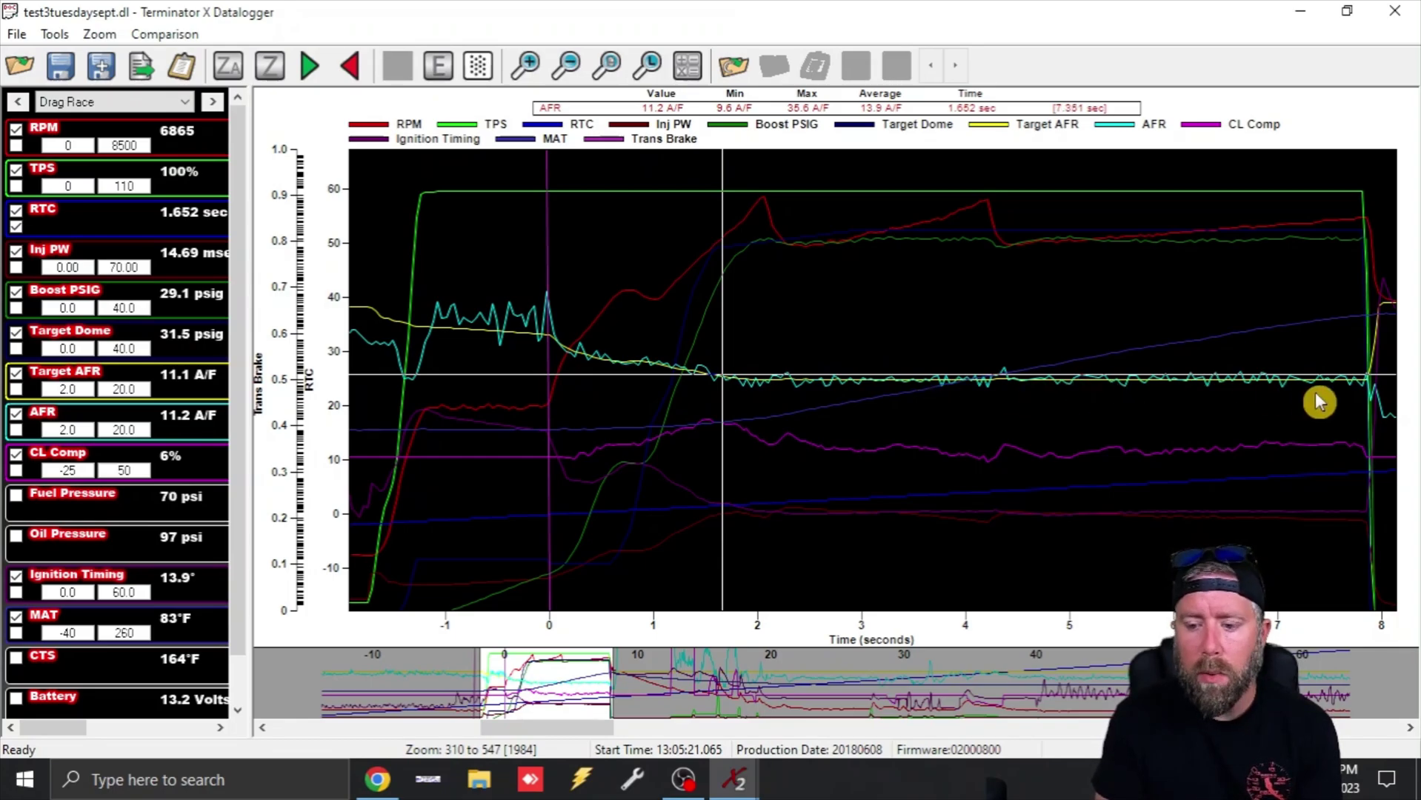
click(738, 361)
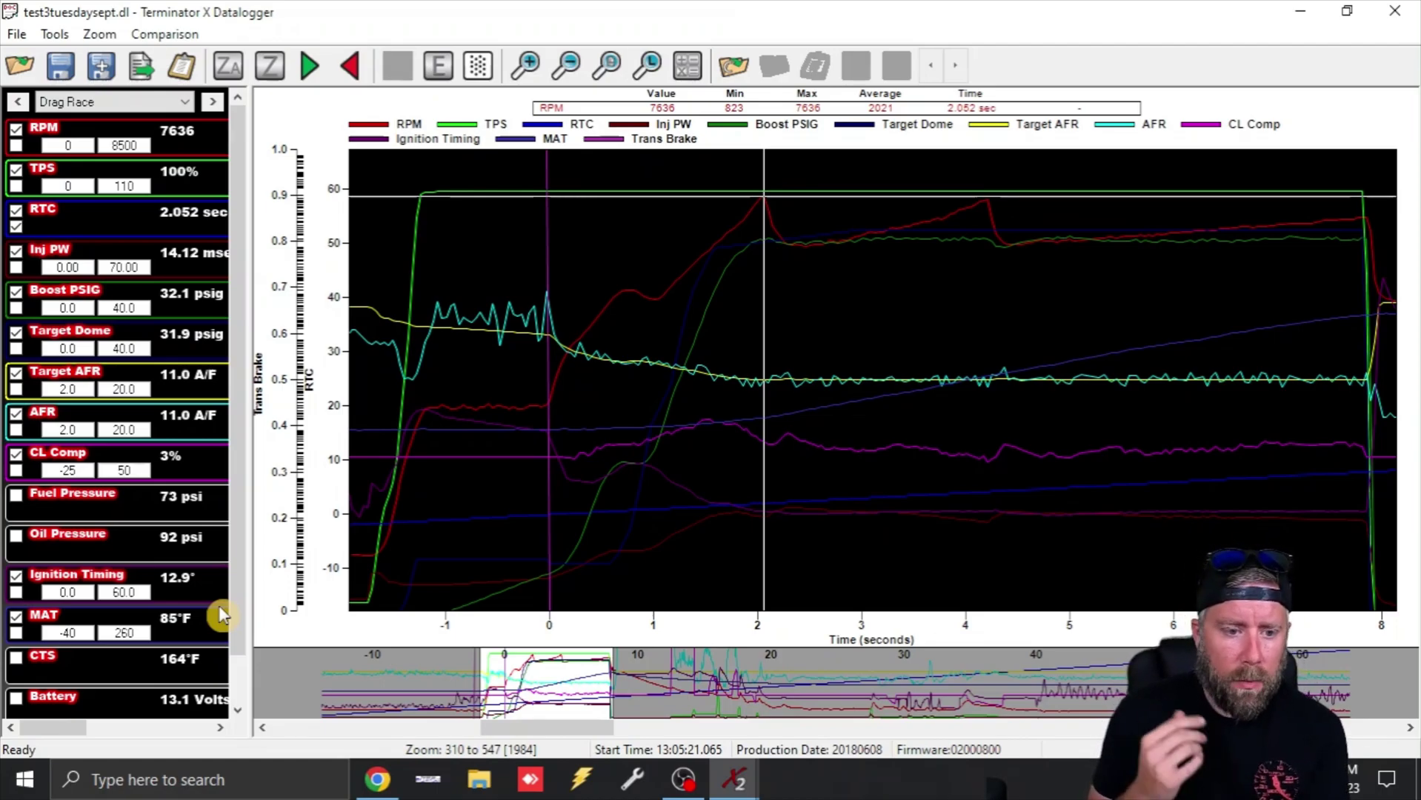
Step: Place the time cursor at 2.330 s, reading 6729 RPM, 31.8 psig boost and 11.0 AFR
click(804, 268)
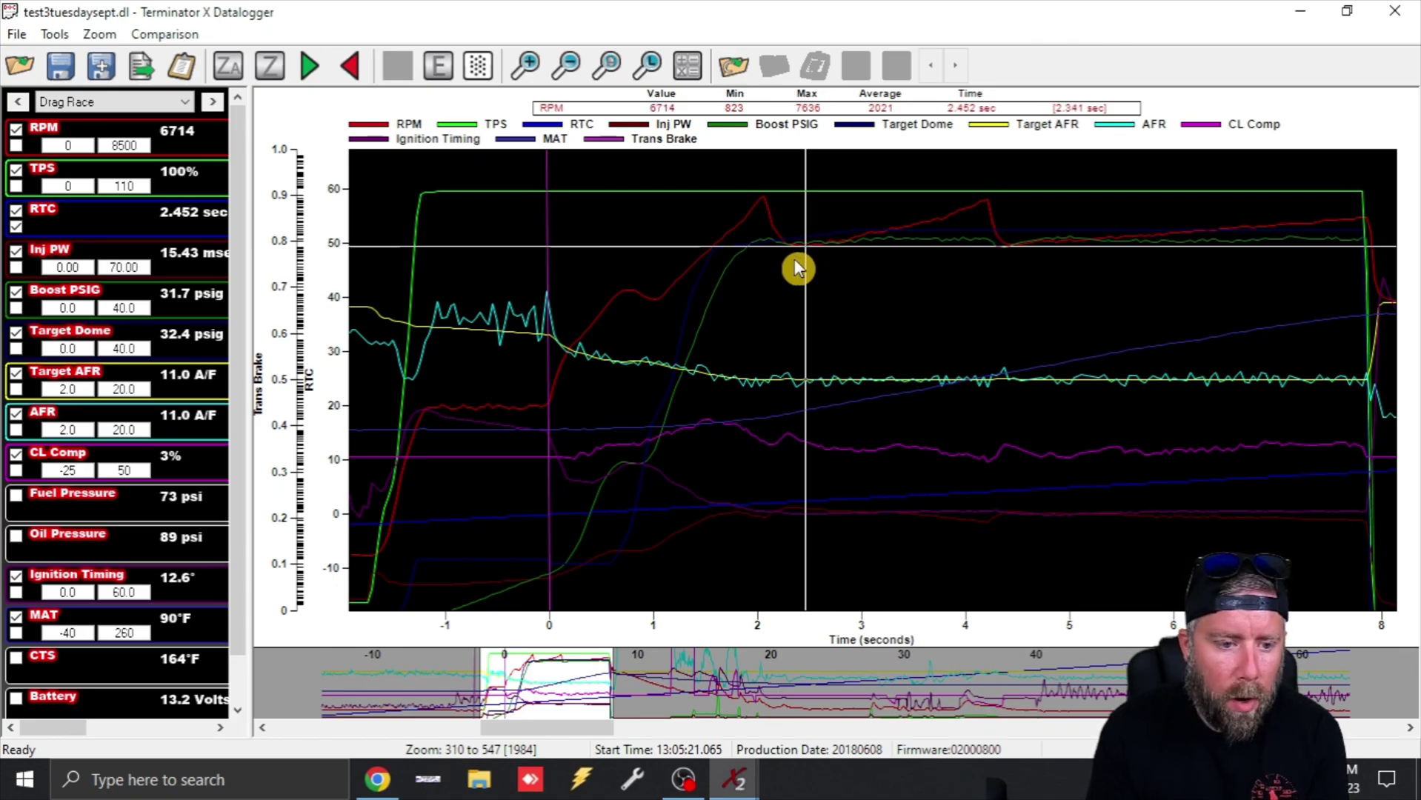
click(792, 259)
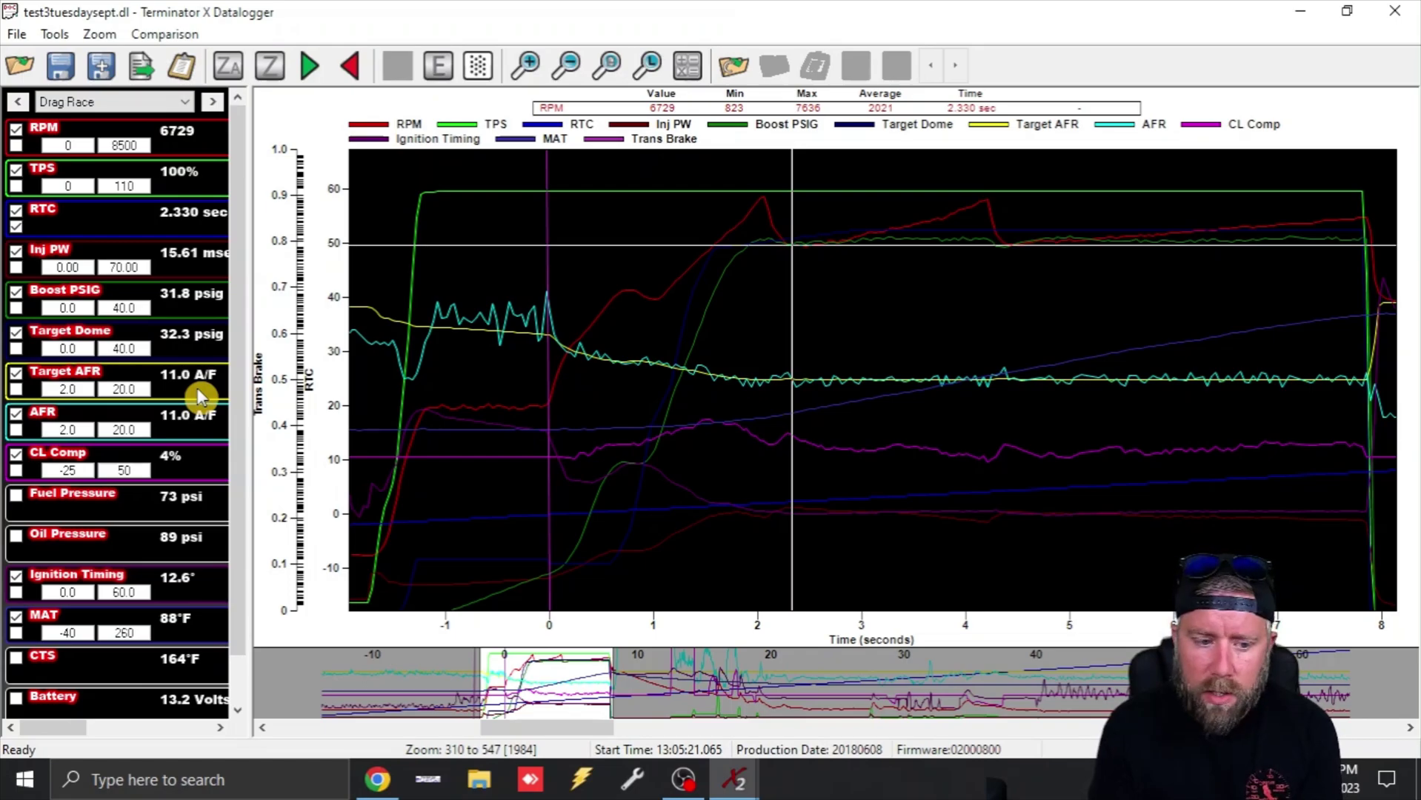
Step: Select the Target AFR trace and advance the cursor to 3.370 s, reading 7056 RPM
click(817, 364)
click(866, 362)
click(900, 363)
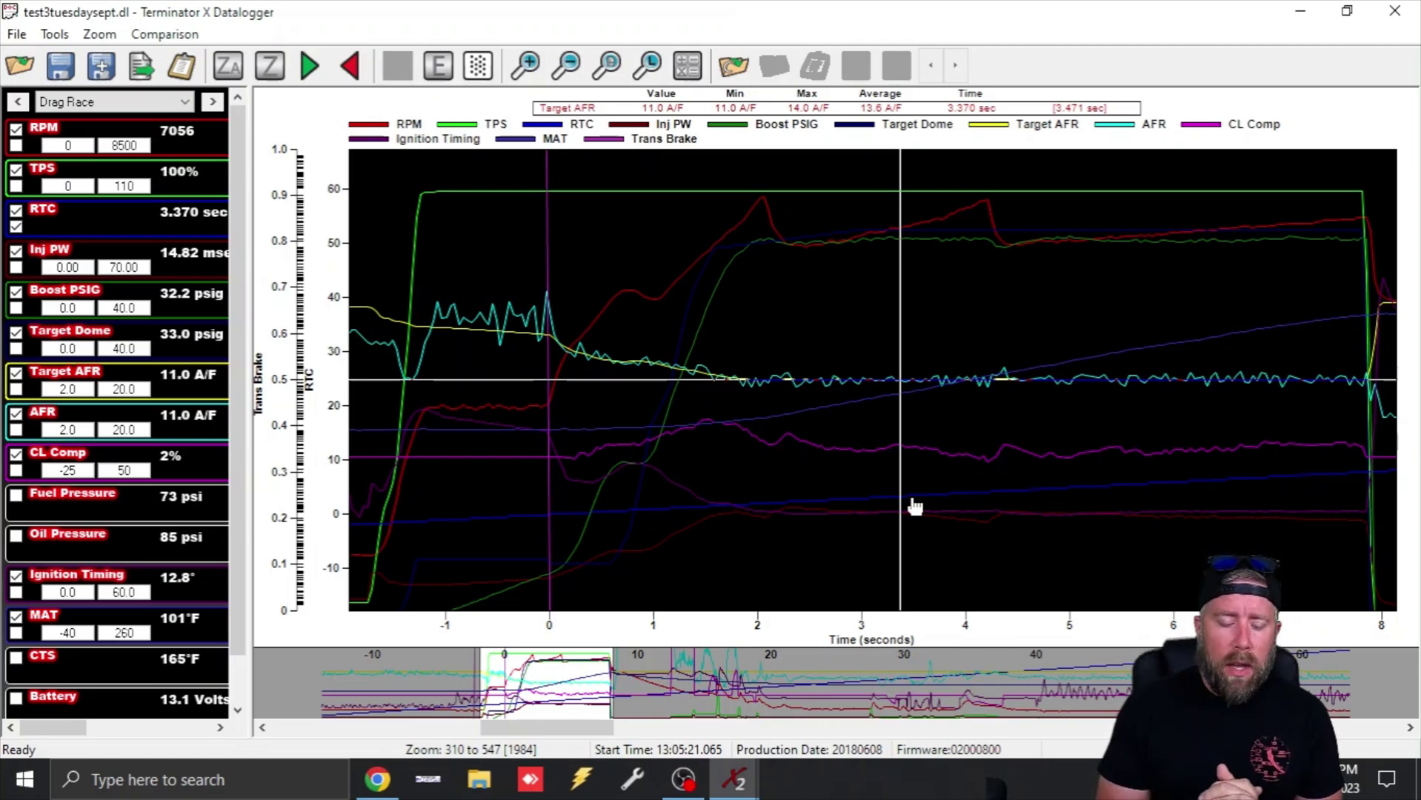
Step: Slide the time cursor from 3.65 s past 3.89 s to 4.168 s, reading 7555 RPM
drag(949, 482, 933, 468)
click(955, 460)
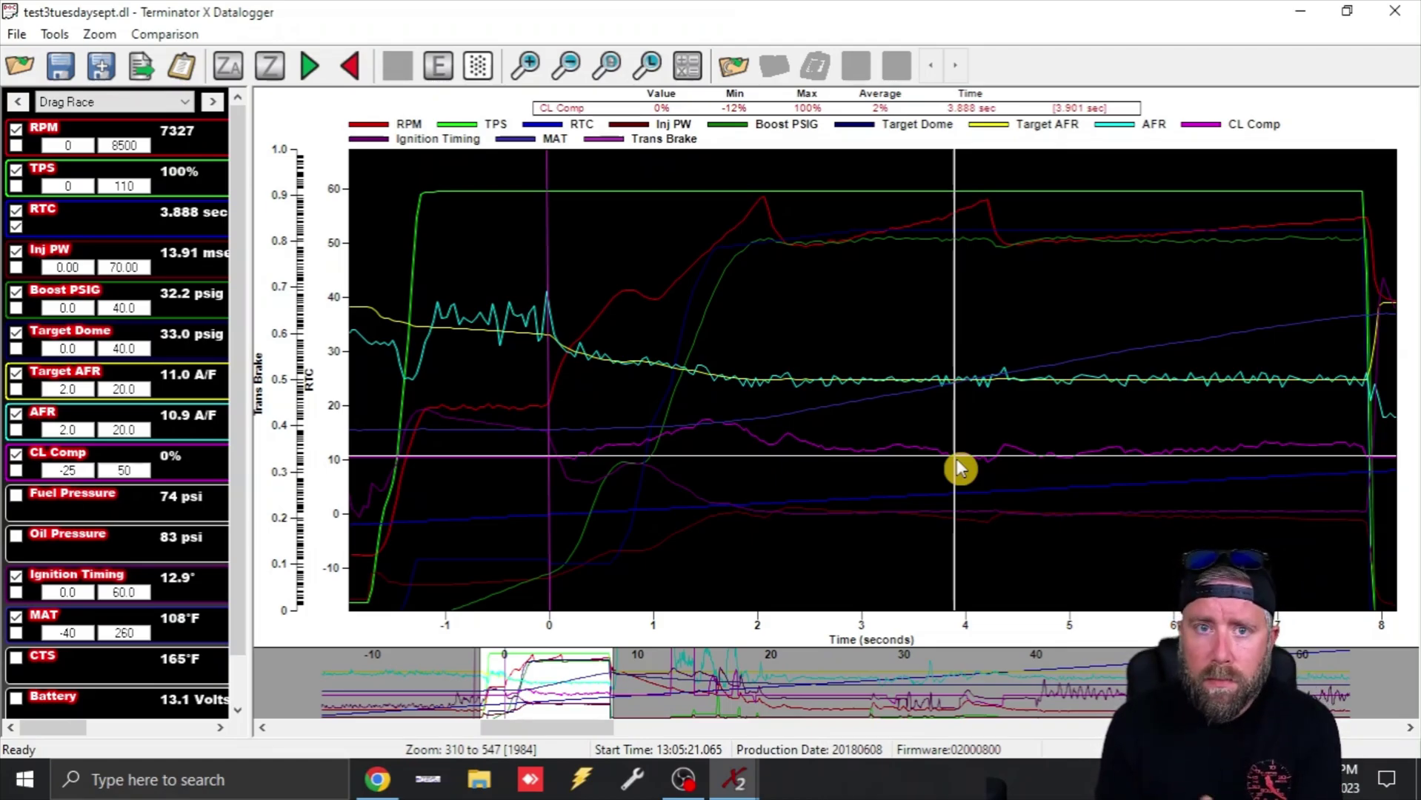
drag(976, 468, 985, 467)
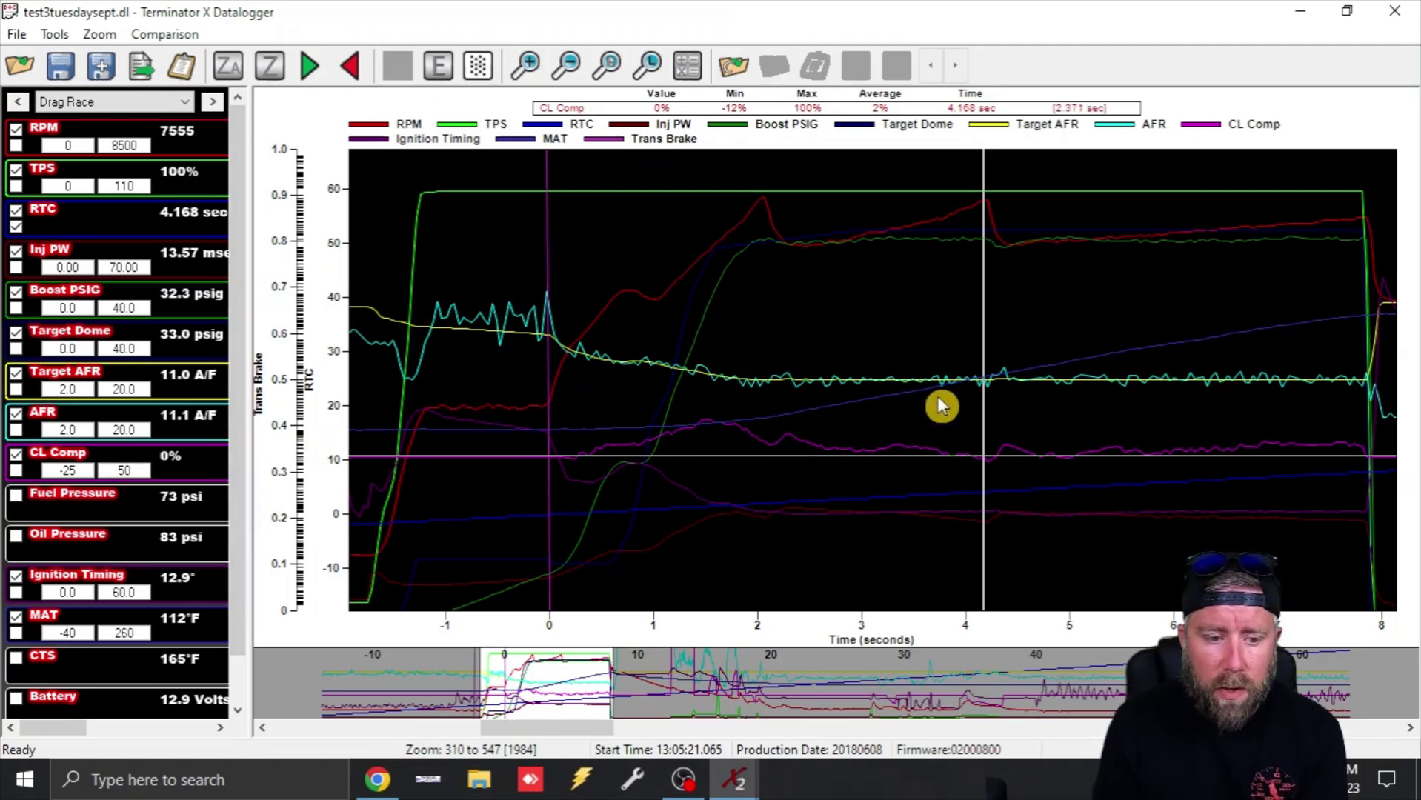
Step: Step the cursor to 4.208 s on Target Dome, then 4.44 s with RPM statistics shown
click(1080, 384)
click(990, 232)
click(985, 231)
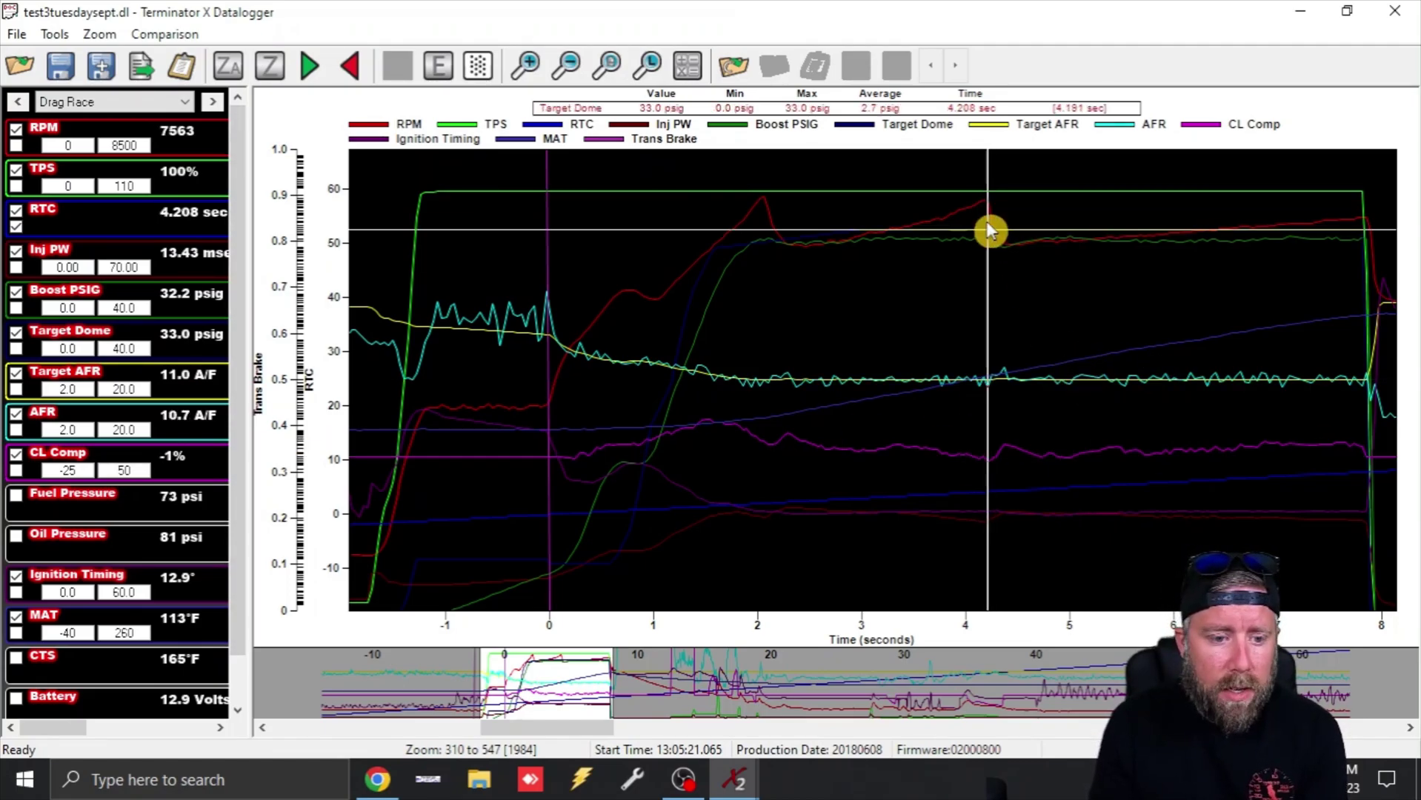
click(1014, 259)
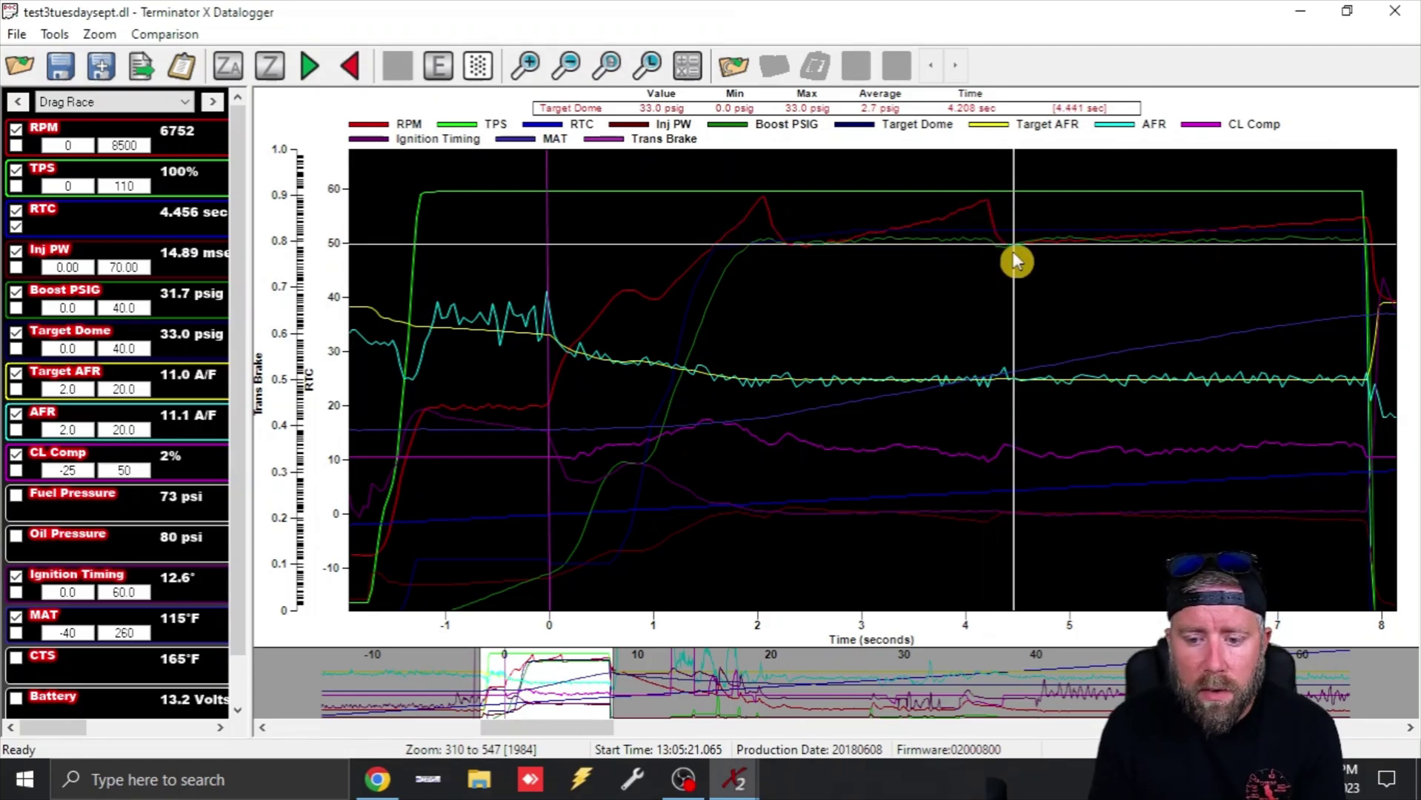
click(1013, 253)
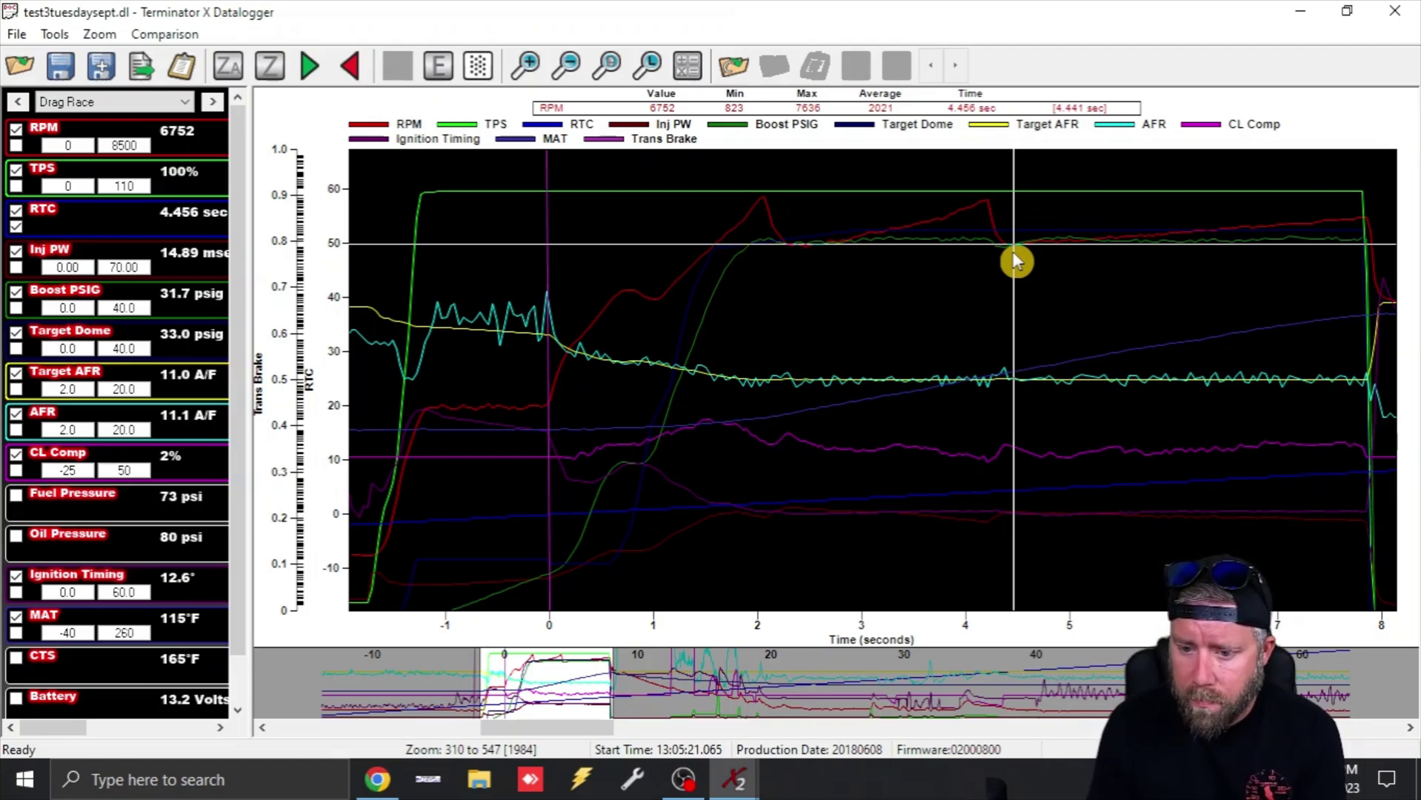
Step: Read Boost PSIG near 5.8 s, then sweep the cursor to 7.804 s showing MAT 152°F
click(1156, 278)
click(1191, 280)
drag(1208, 283, 1362, 322)
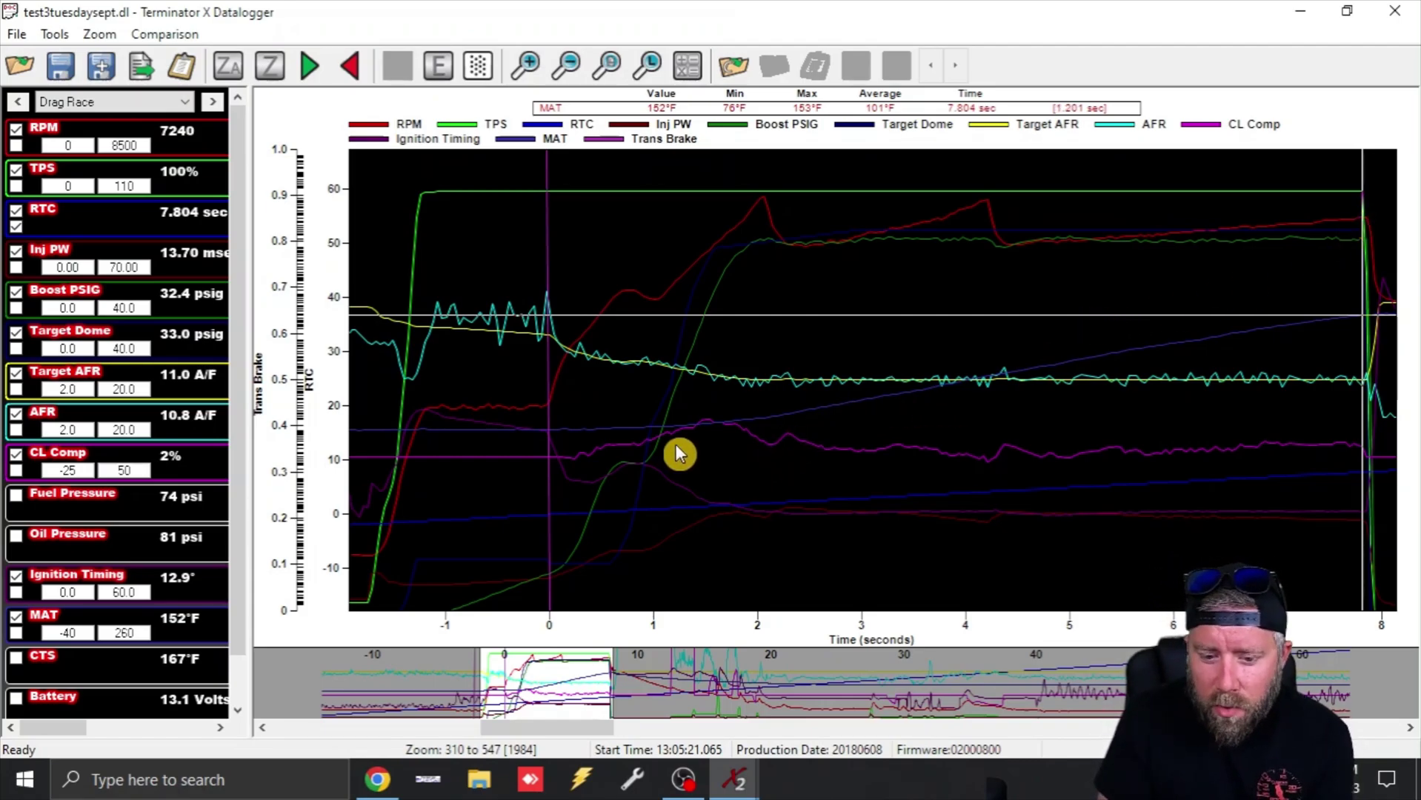
Step: Return the time cursor to 1.492 s, reading 6591 RPM, 26.0 psig boost and 11.5 AFR
click(706, 435)
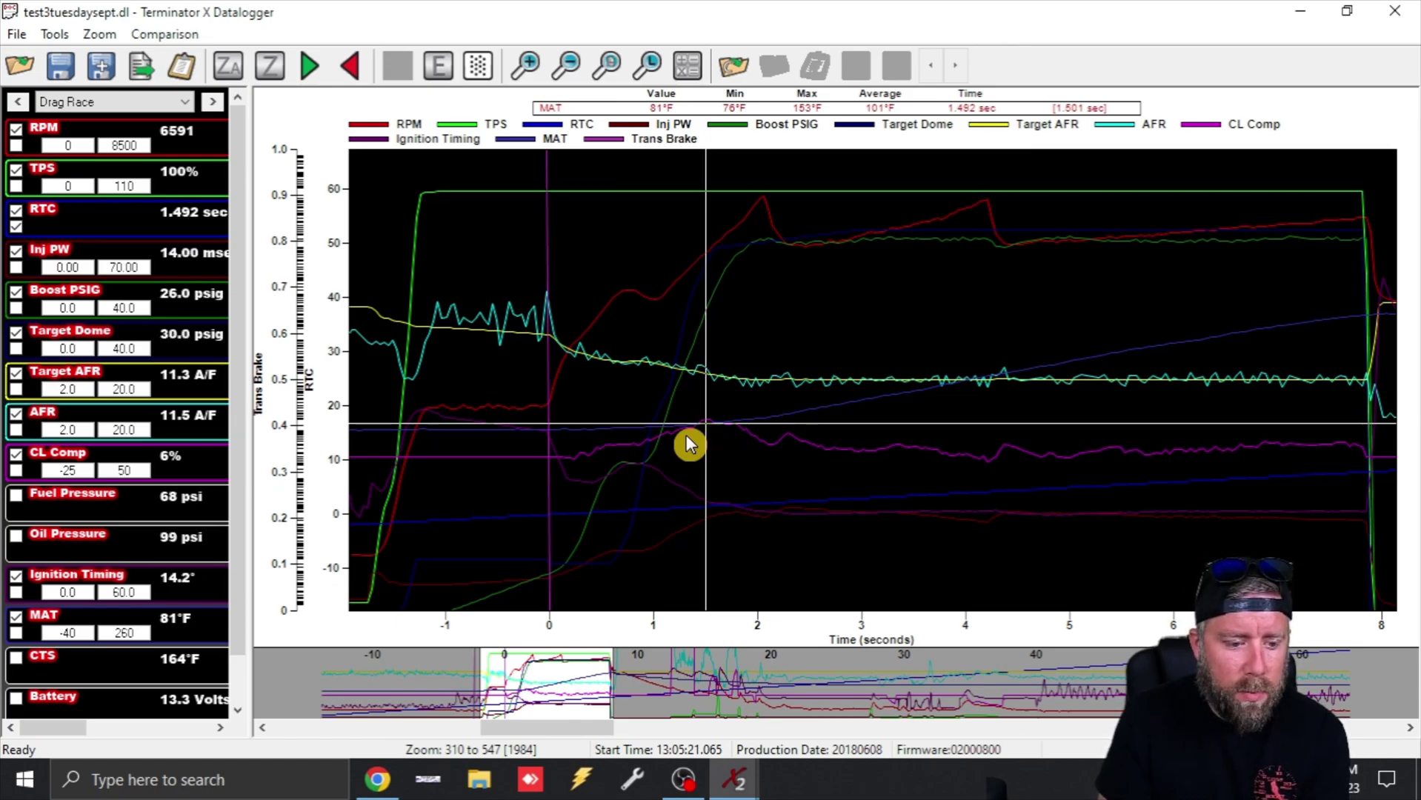